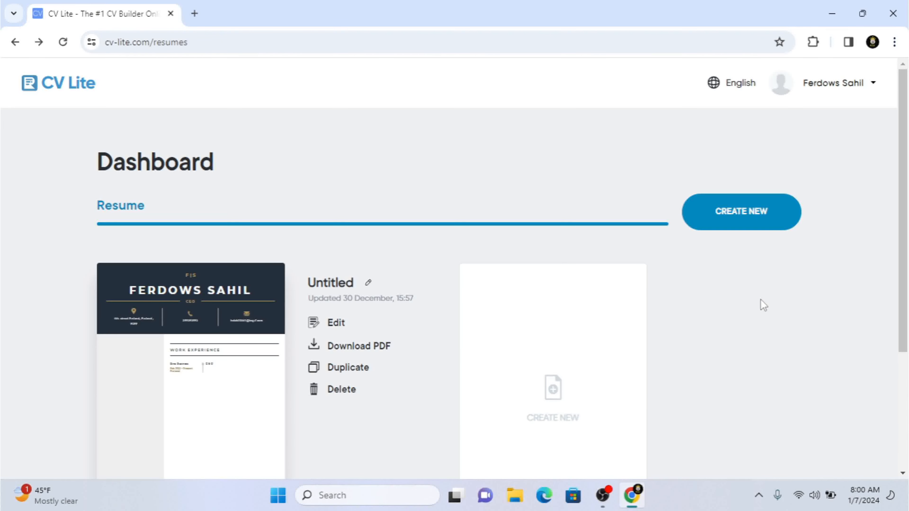
Step: Start a new resume and browse through the available resume templates
click(740, 219)
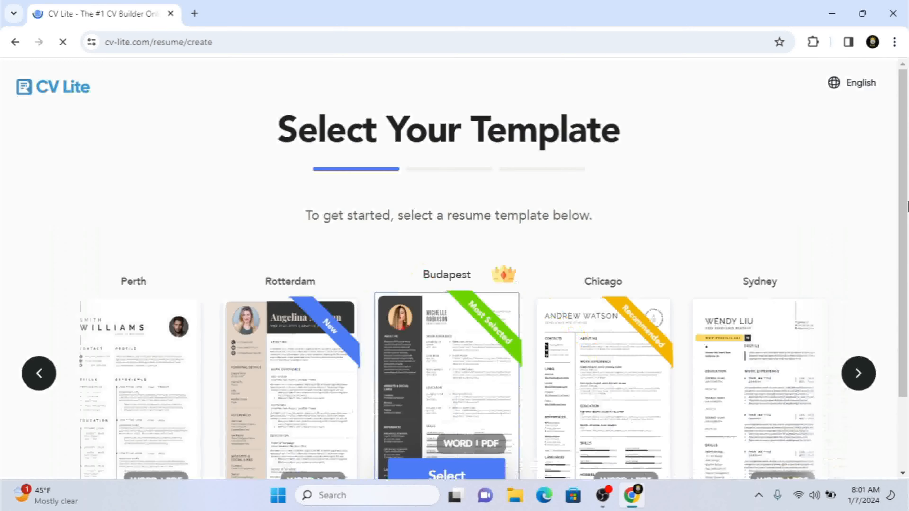
drag(908, 213, 907, 284)
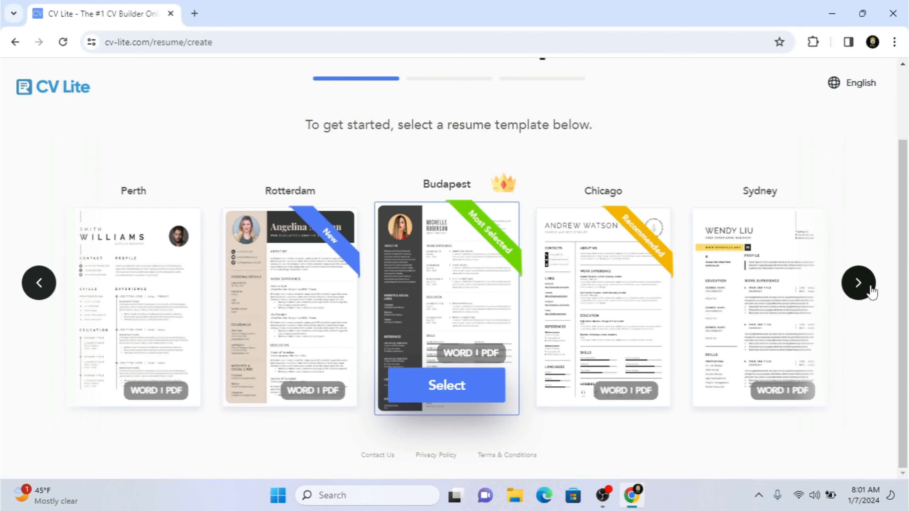
click(859, 284)
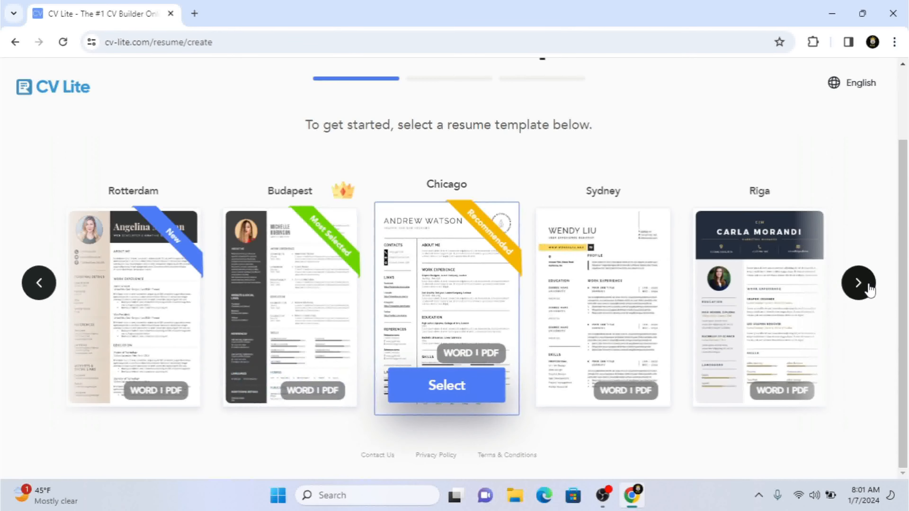
click(859, 283)
click(870, 288)
click(869, 289)
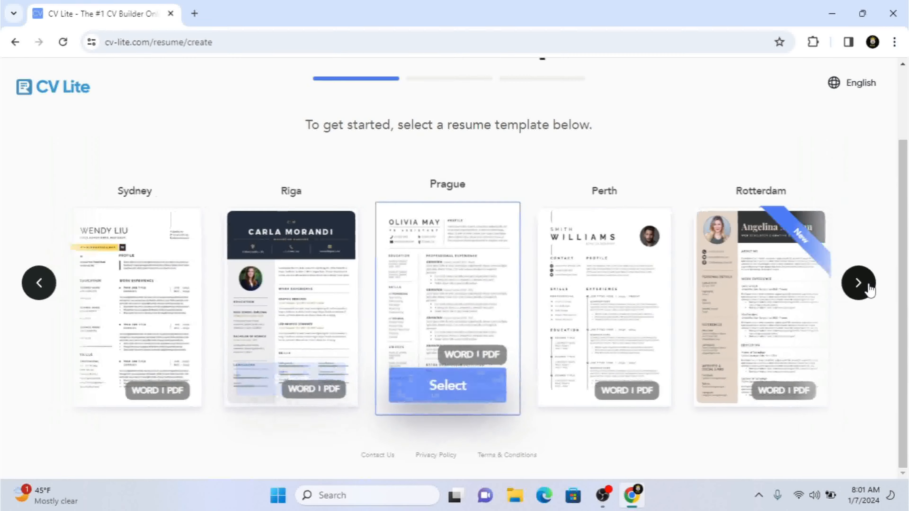
click(869, 289)
click(869, 289)
click(869, 287)
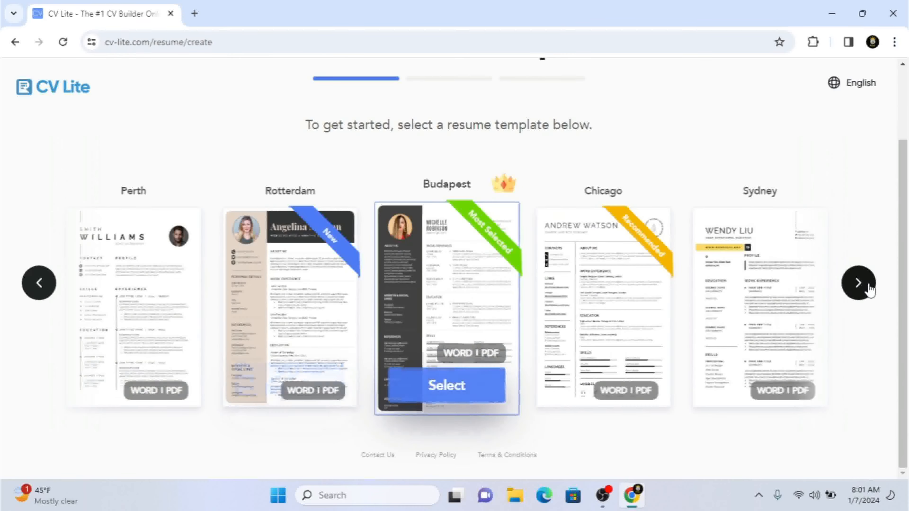
click(869, 288)
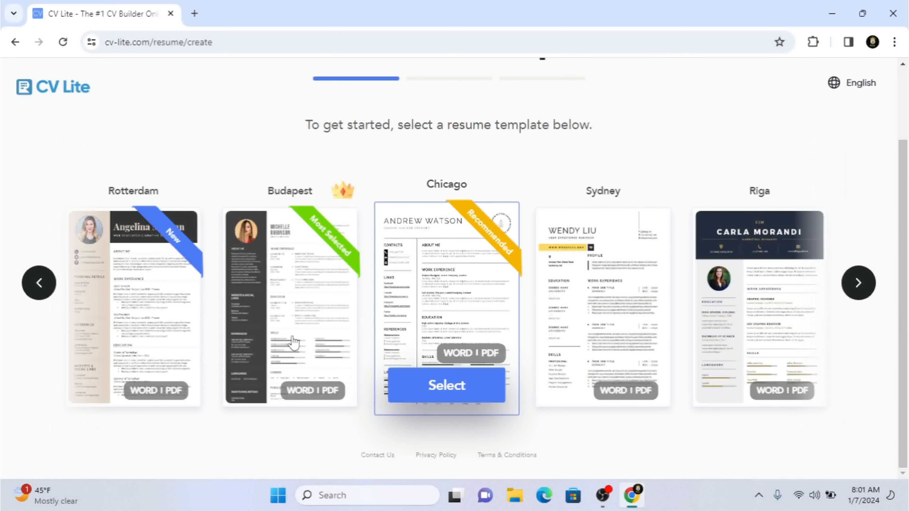
Step: Select the Riga template and choose to create a new resume step by step
scroll(293, 342, up, 3)
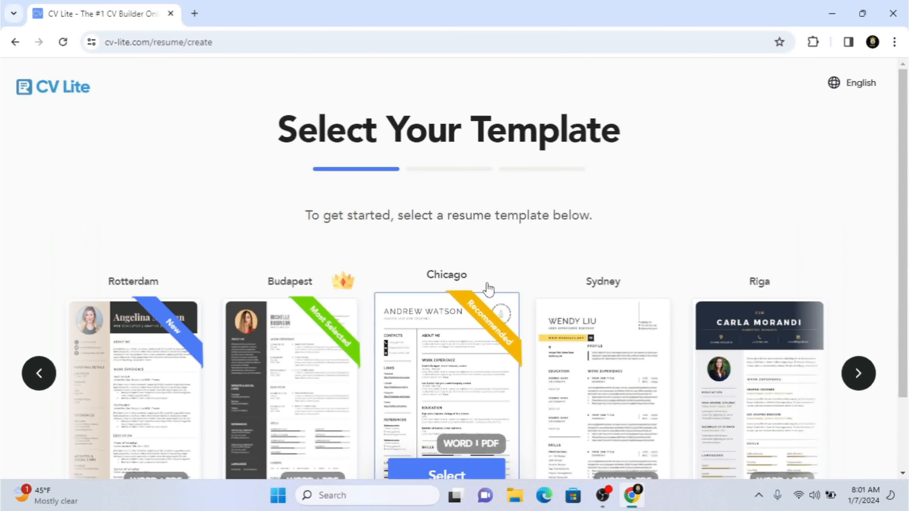
drag(907, 157, 908, 258)
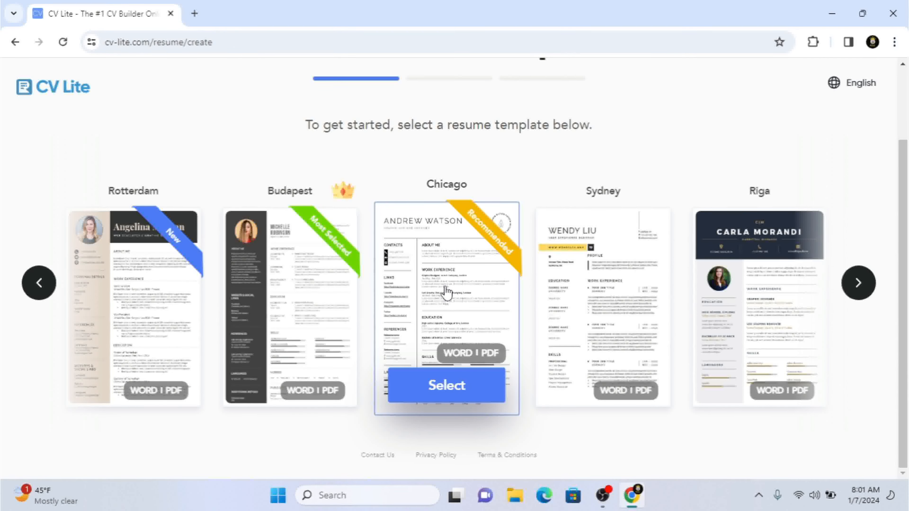
click(751, 310)
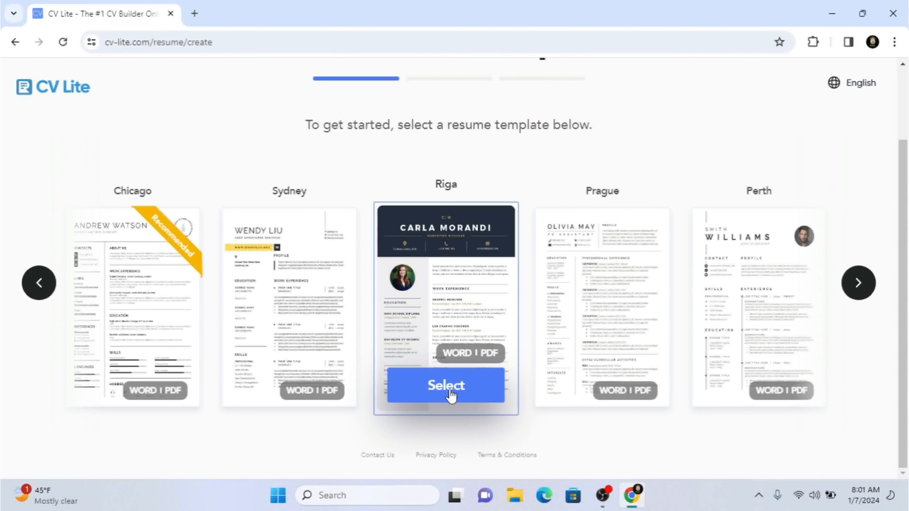
click(450, 395)
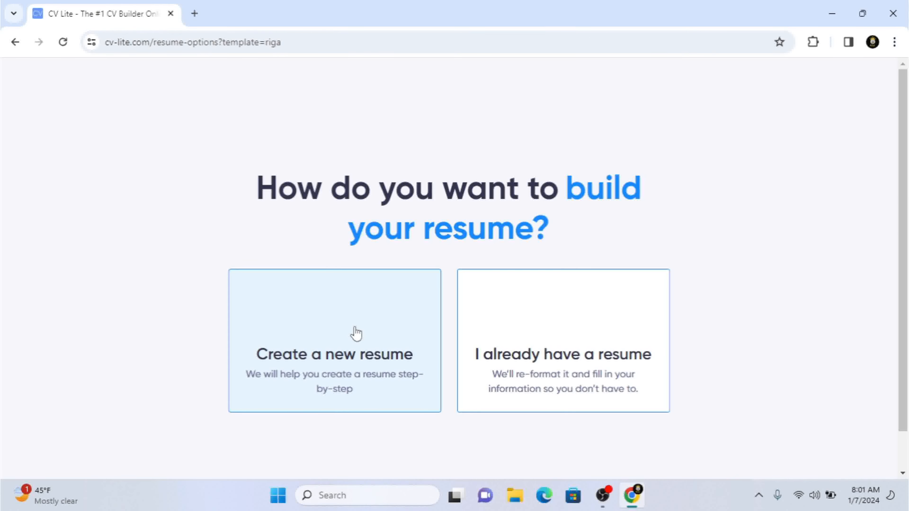
click(356, 315)
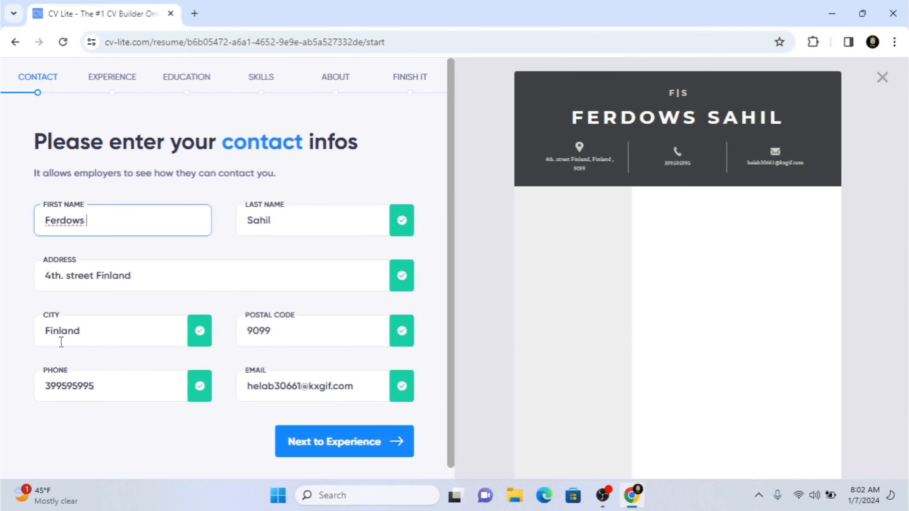
Step: Review the prefilled address, phone and other contact details, and continue to the Experience section
click(167, 278)
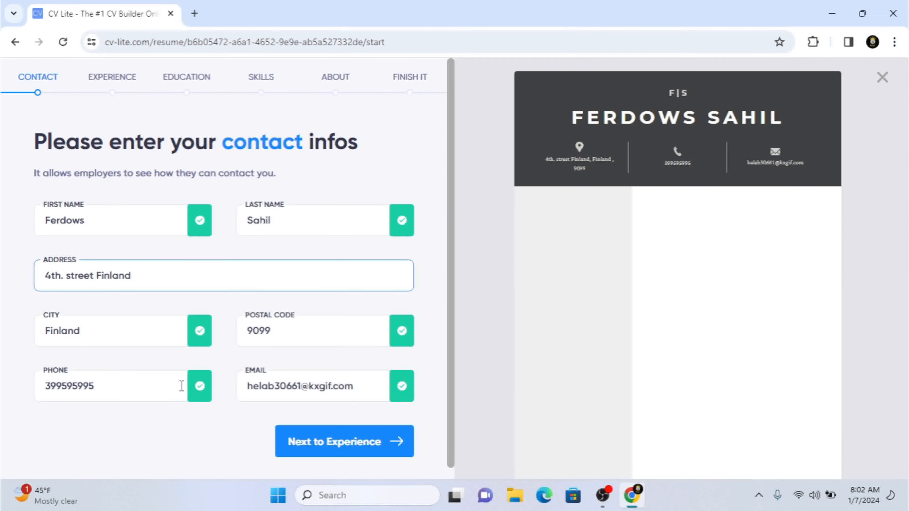
click(116, 391)
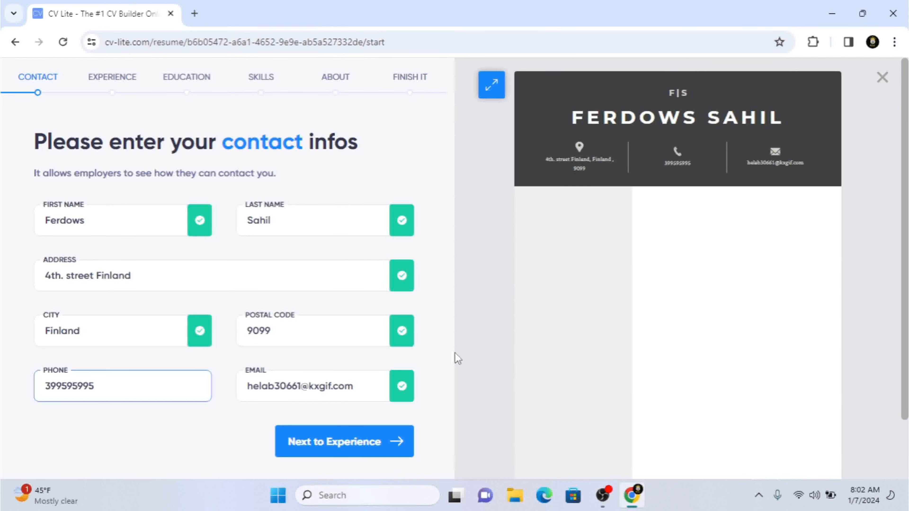
scroll(451, 349, down, 1)
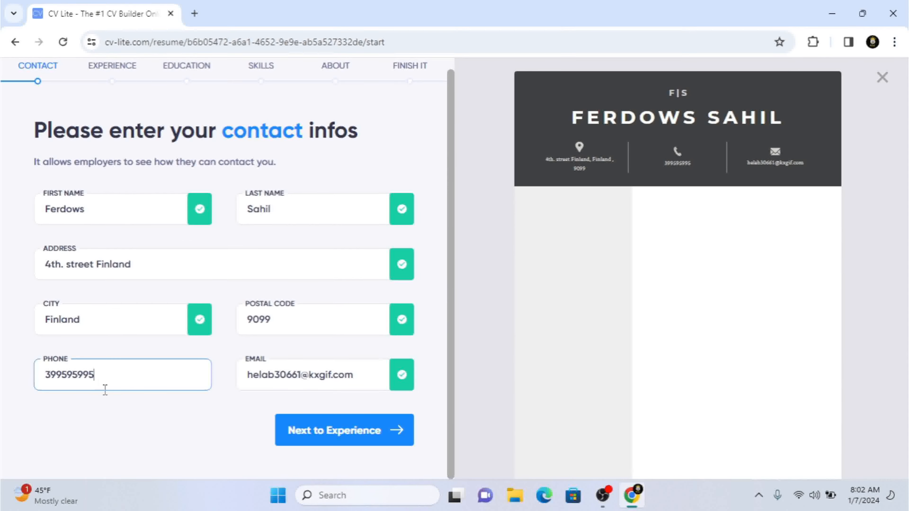
scroll(282, 383, up, 1)
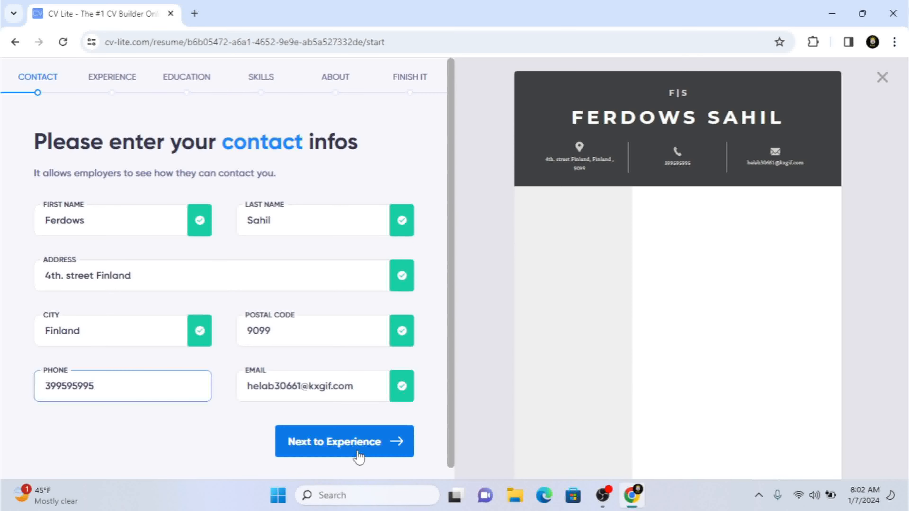
scroll(357, 457, down, 1)
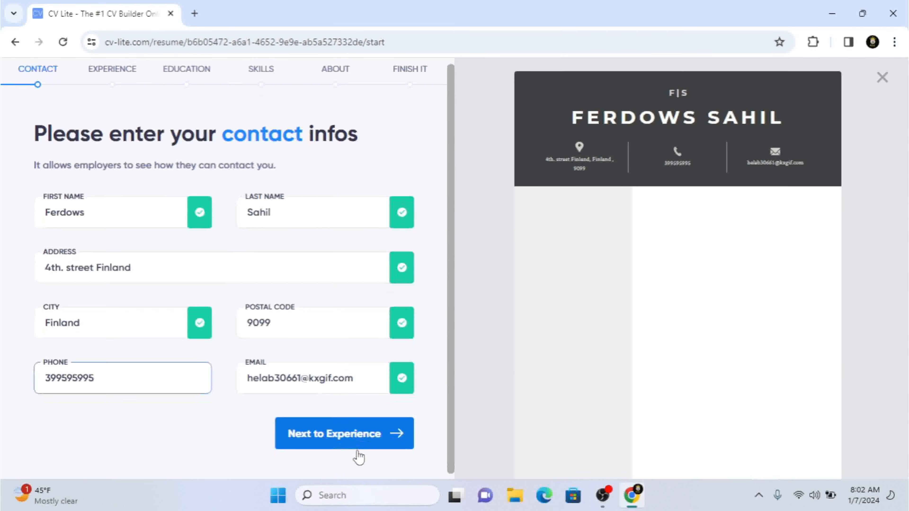
click(345, 443)
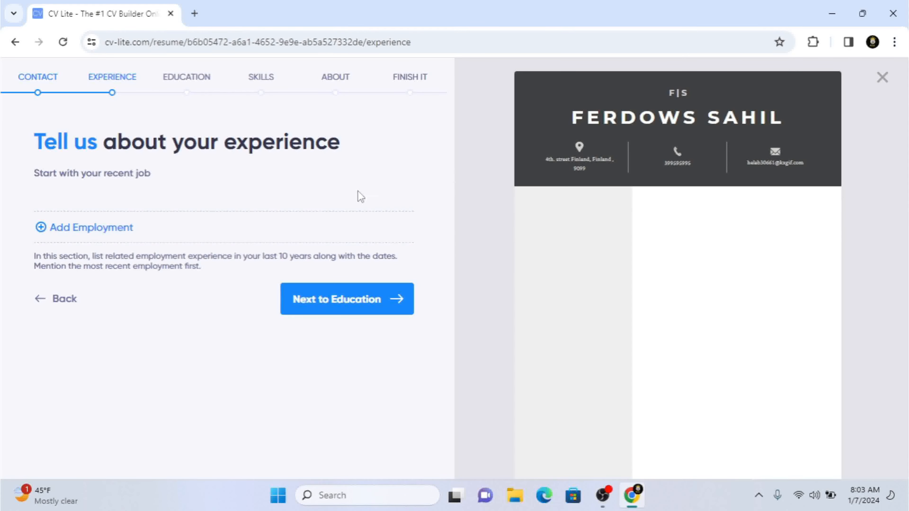
Step: Add an employment entry with the job title "ceo" and the employer "Bina"
mouse_move(762, 227)
click(109, 237)
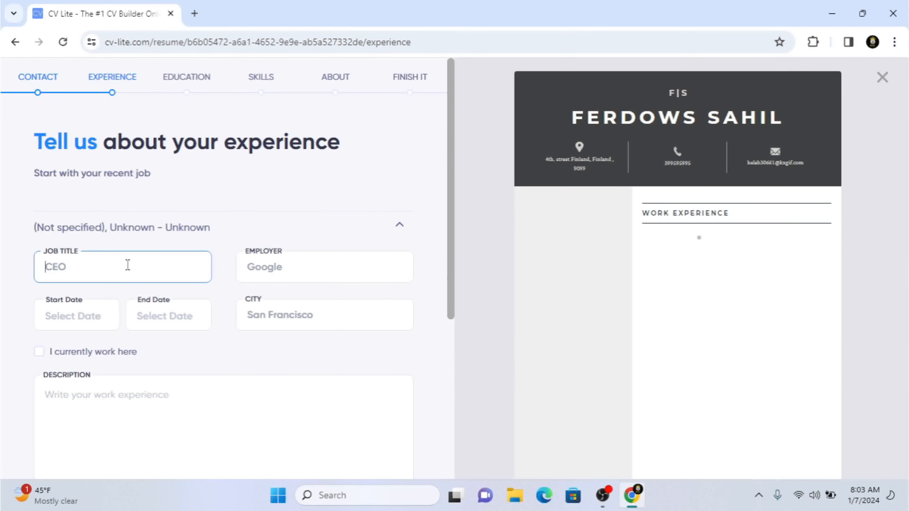
text(ceo\\\)
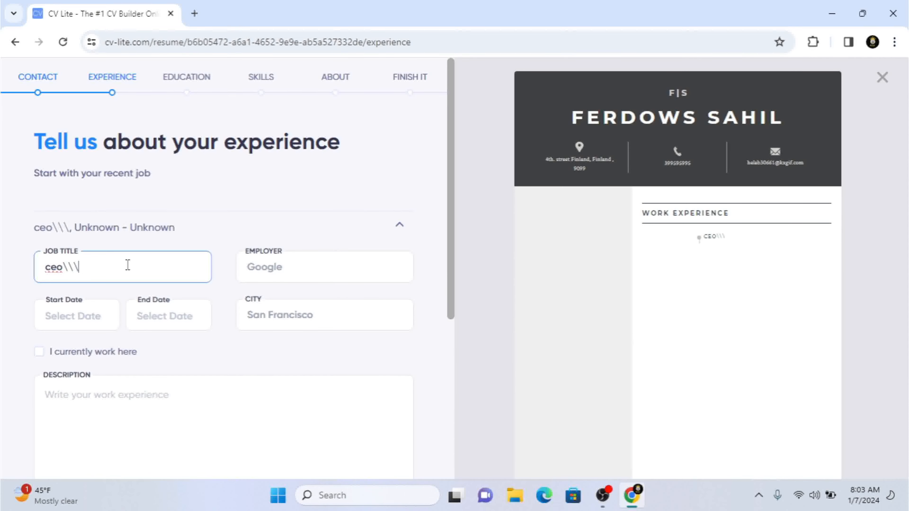
key(BackSpace)
key(BackSpace)
key(BackSpace)
key(BackSpace)
key(BackSpace)
key(BackSpace)
text(ceo)
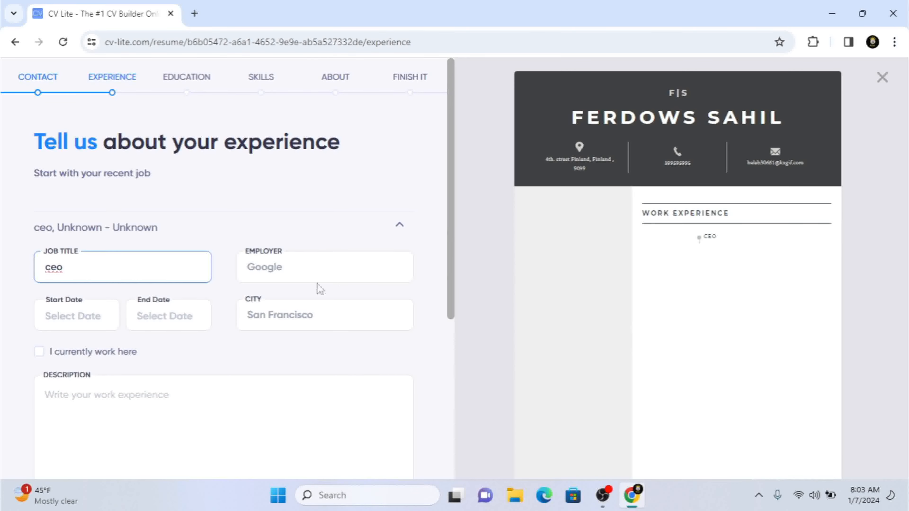
click(308, 272)
text(Bina)
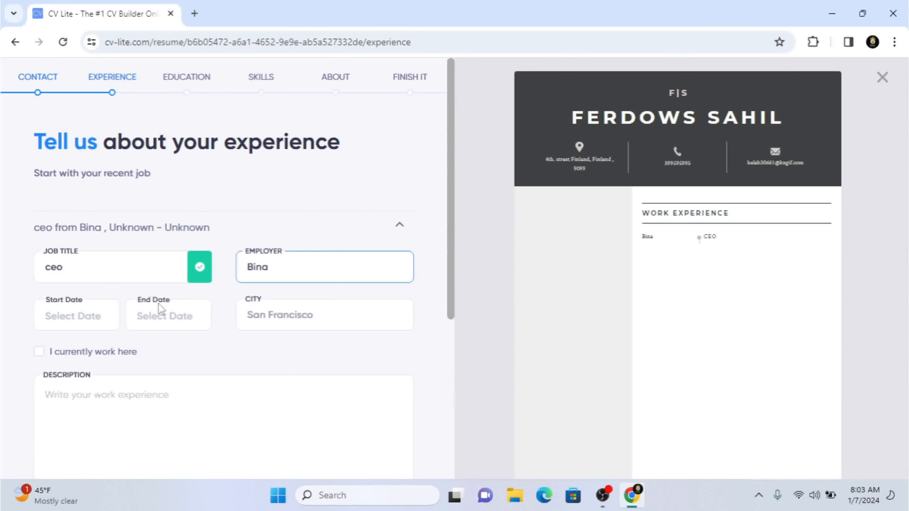
Step: Set the employment start date to Jan 2019 and the end date to Jan 2024
click(94, 320)
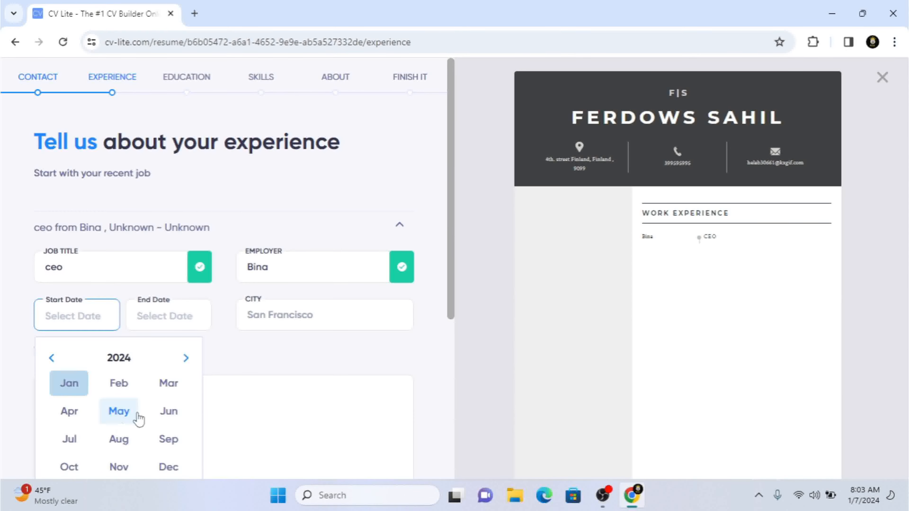
click(51, 358)
click(51, 358)
click(51, 358)
click(51, 359)
click(51, 358)
click(73, 384)
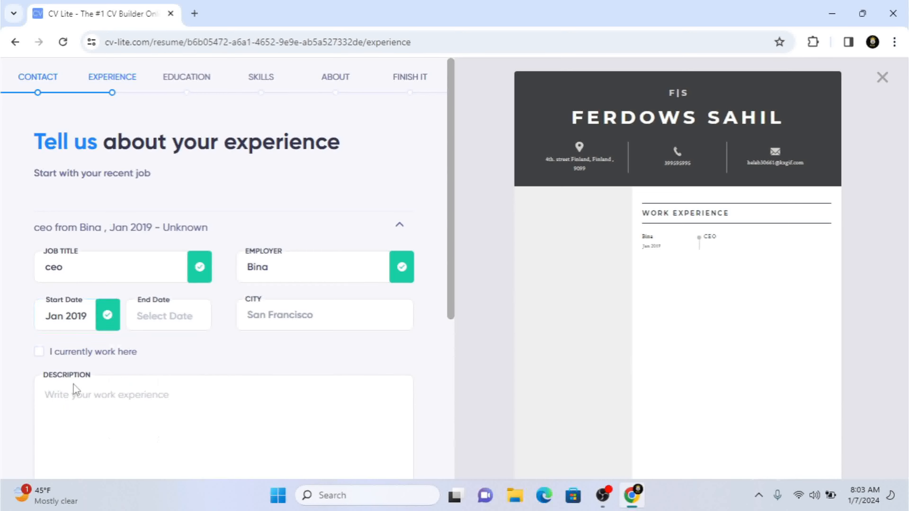
click(193, 321)
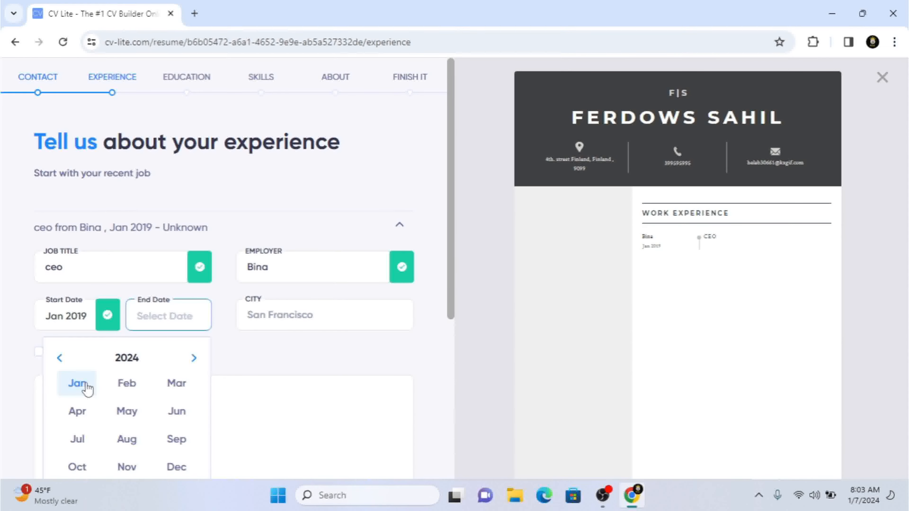
click(78, 383)
Step: Enter "Finland" as the city of the employment entry
scroll(86, 383, down, 3)
click(336, 207)
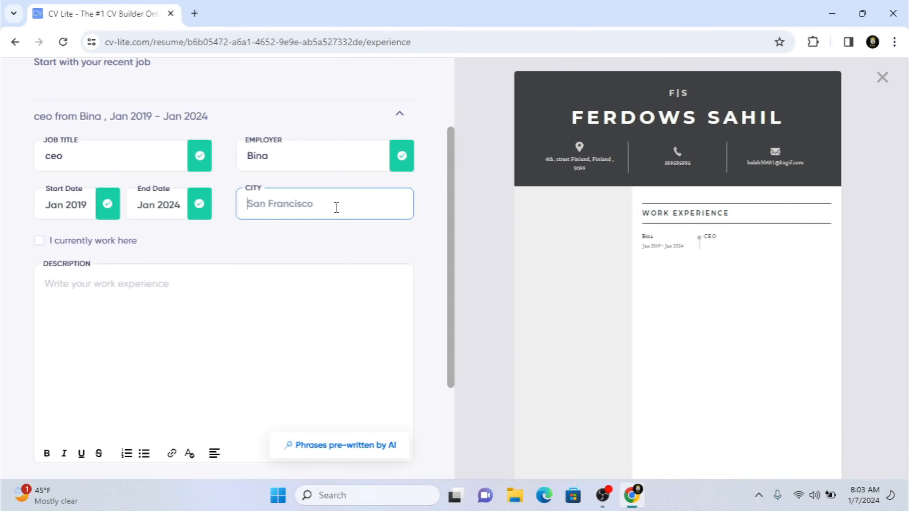
text(Finland)
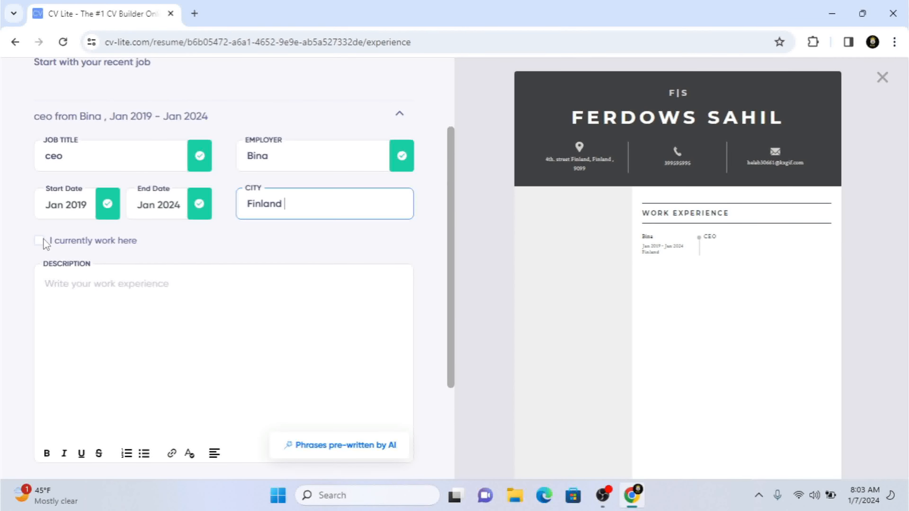
Step: Write "-Taking Backup From Users" as the first line of the work experience description
click(122, 293)
scroll(123, 292, down, 1)
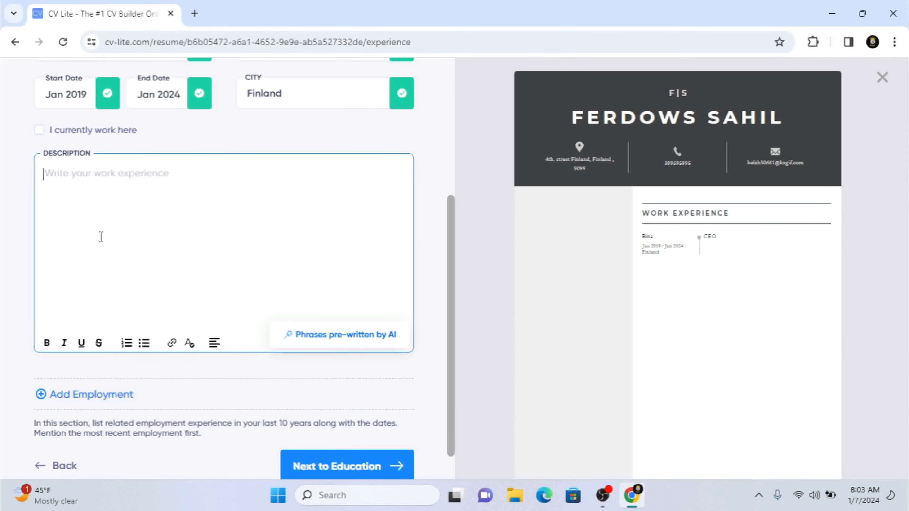
text(-)
key(BackSpace)
text(-Taking )
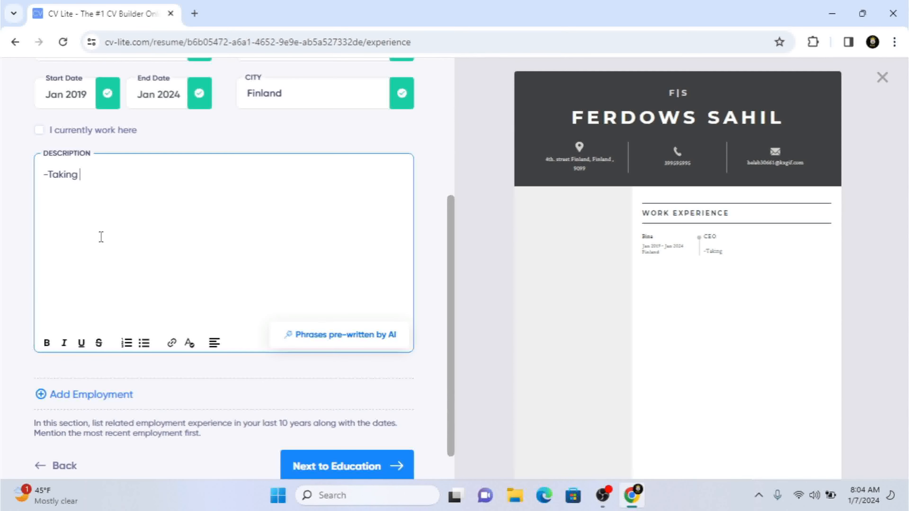
text(Backup F)
text(ron)
key(BackSpace)
key(BackSpace)
text(om )
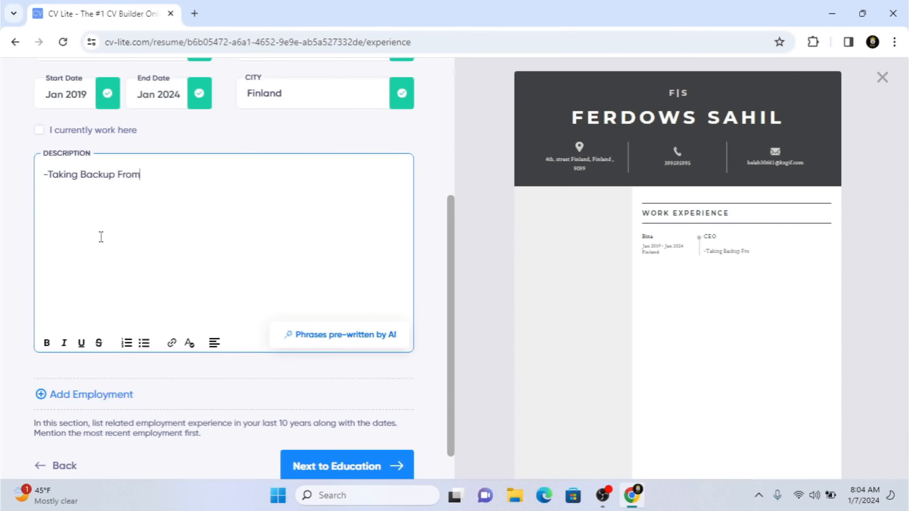
text(Users )
text(-)
text(Network )
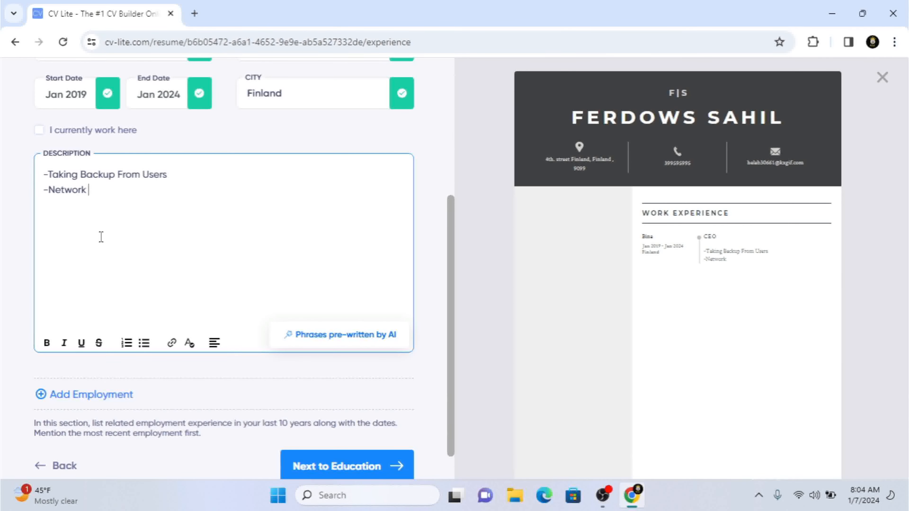
text(conf)
Step: Add "-Network Configuration" as the second line of the job description
key(BackSpace)
key(BackSpace)
key(BackSpace)
key(BackSpace)
text(Cong)
key(BackSpace)
text(fg)
key(BackSpace)
text(iguration )
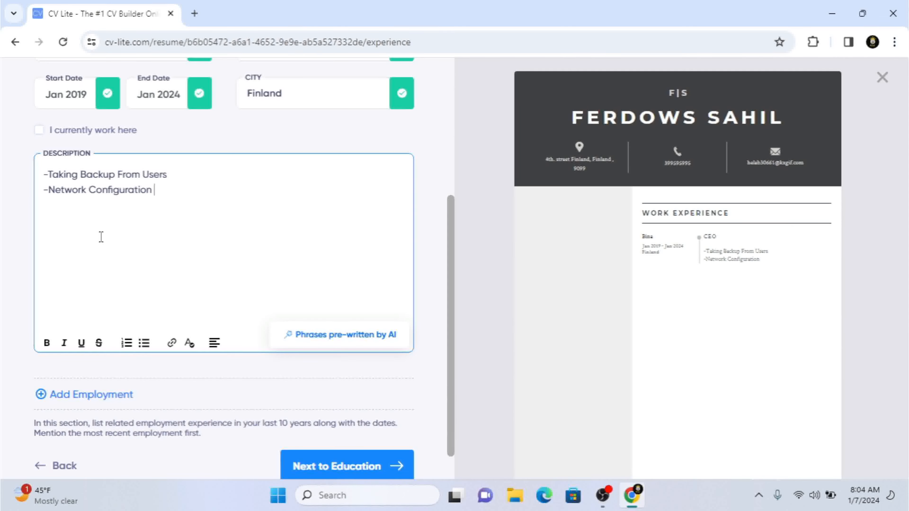
text(=)
text(-)
text(Network Inst)
text(a)
Step: Add "-Network Installation" as the third line of the job description
key(BackSpace)
key(BackSpace)
text(tallation)
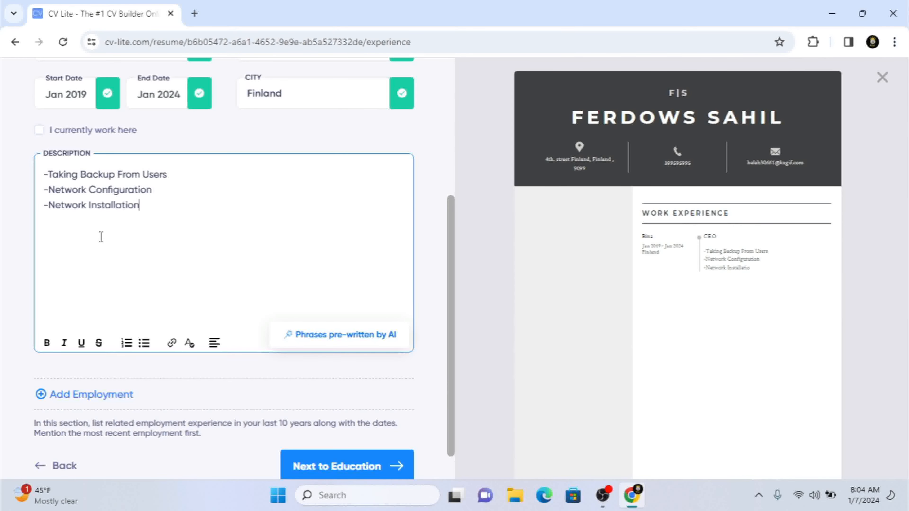
Step: Add "-Windows Setup" as the fourth line of the job description
key(Return)
text(-Windows Setup)
Step: Get AI pre-written phrases for the description and add the idea "Expert in end-user data backup processes" below the existing lines
key(Return)
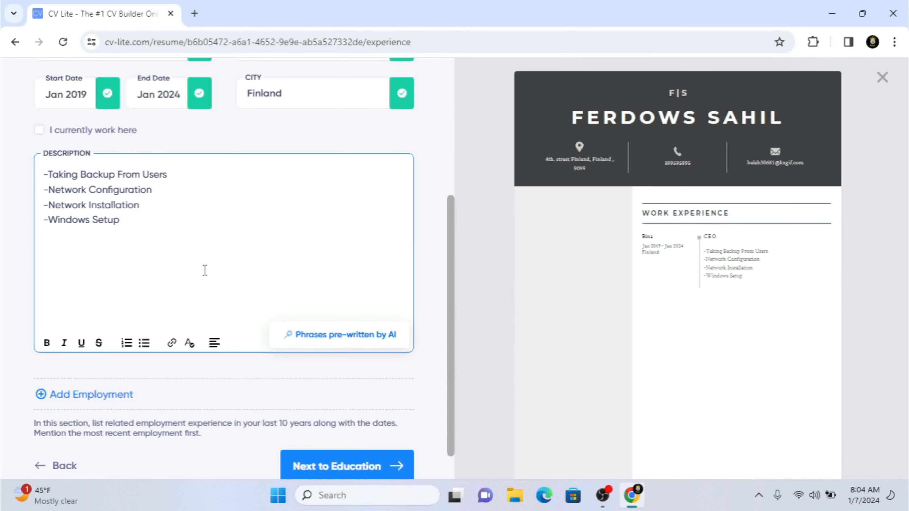
click(350, 342)
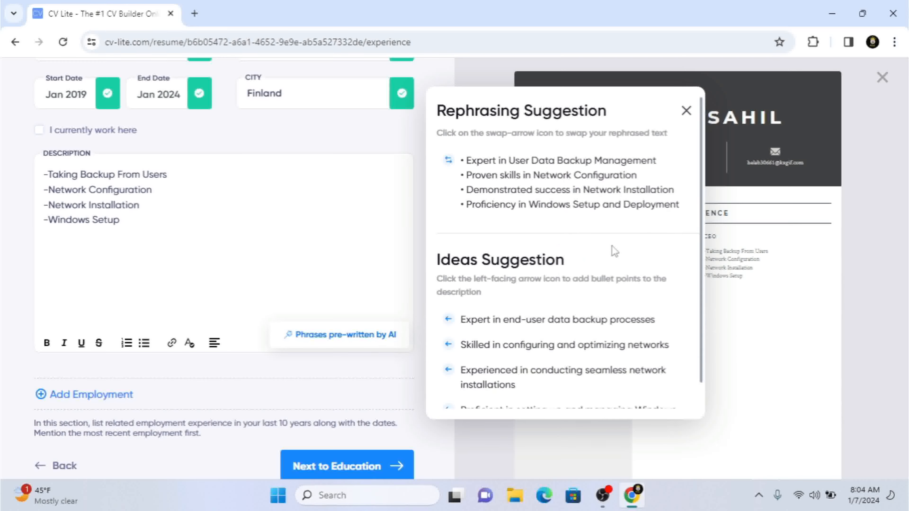
click(569, 329)
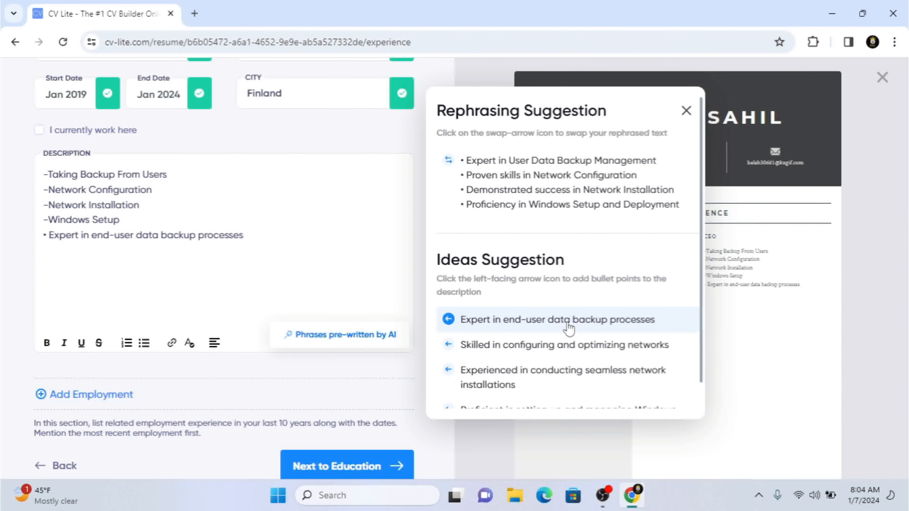
Step: Add the ideas "Skilled in configuring and optimizing networks" and "Experienced in conducting seamless network installations" to the job description and close the suggestions
click(570, 345)
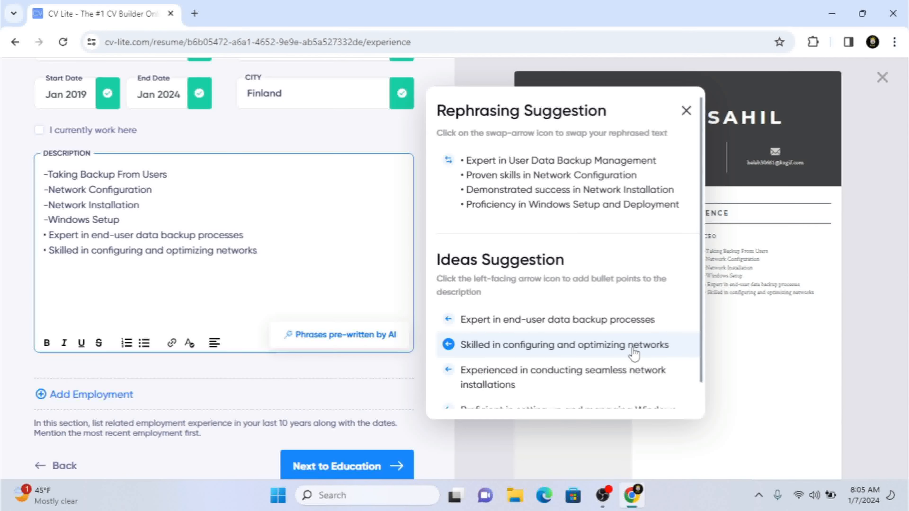
click(584, 385)
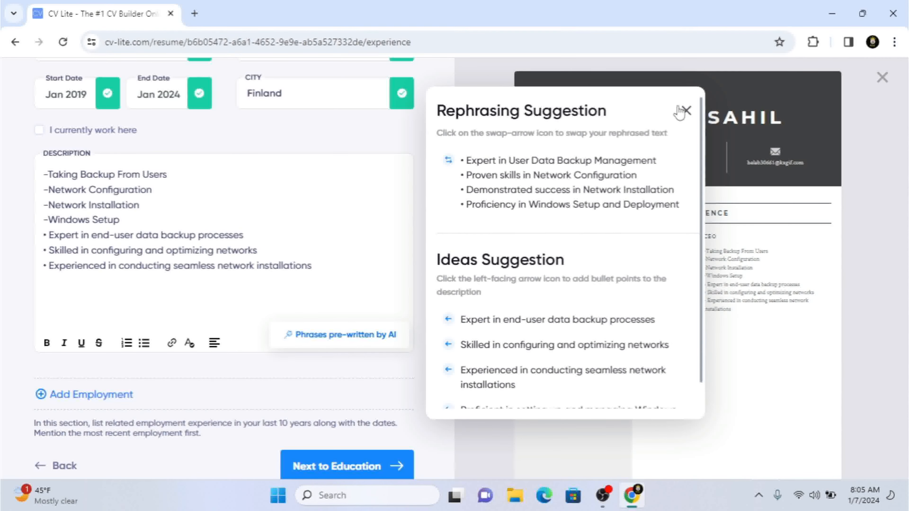
click(685, 111)
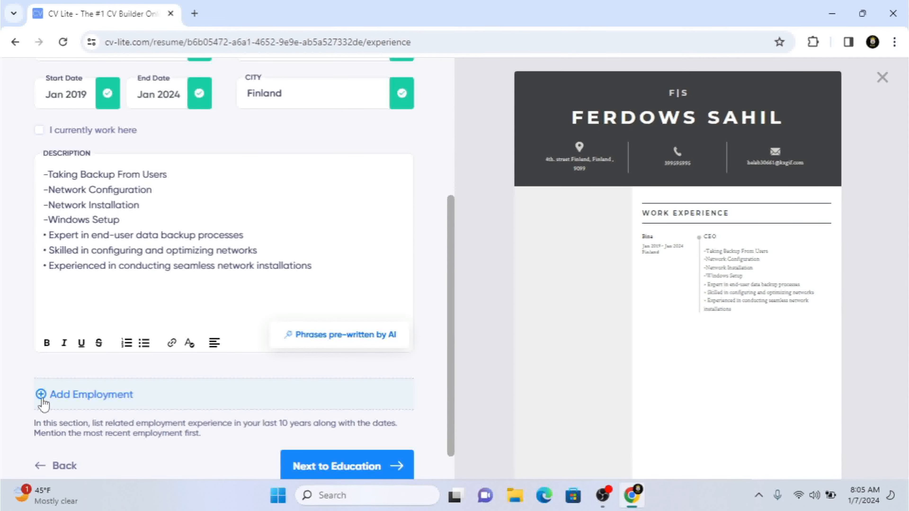
Step: Continue to the education section without listing another job, and add an education entry with Harvard as the school
click(365, 475)
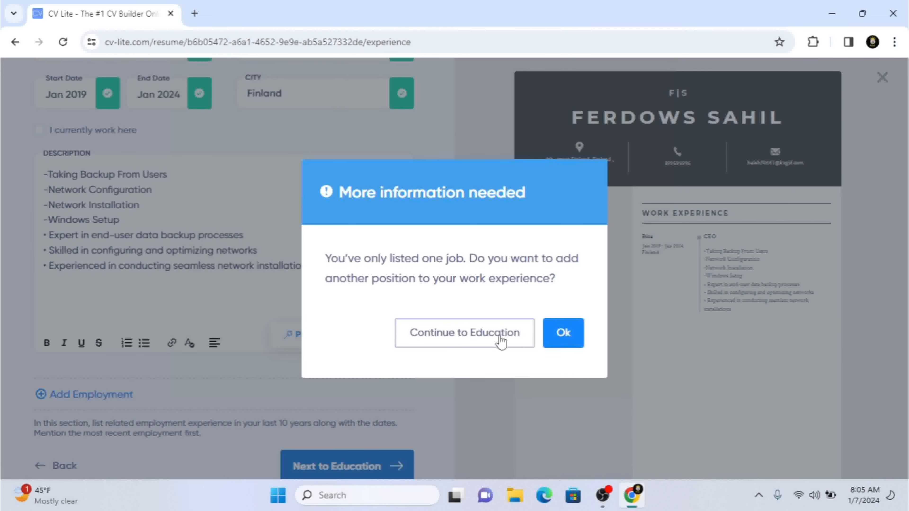
click(465, 338)
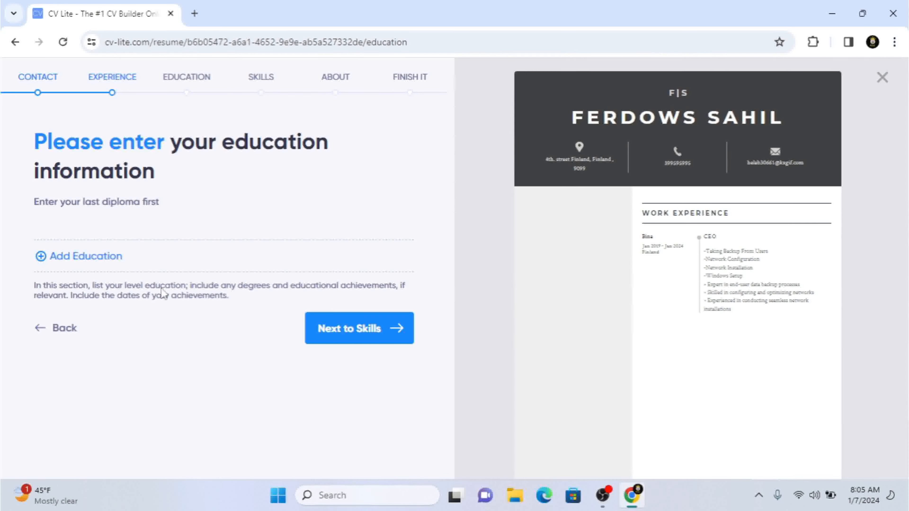
click(105, 272)
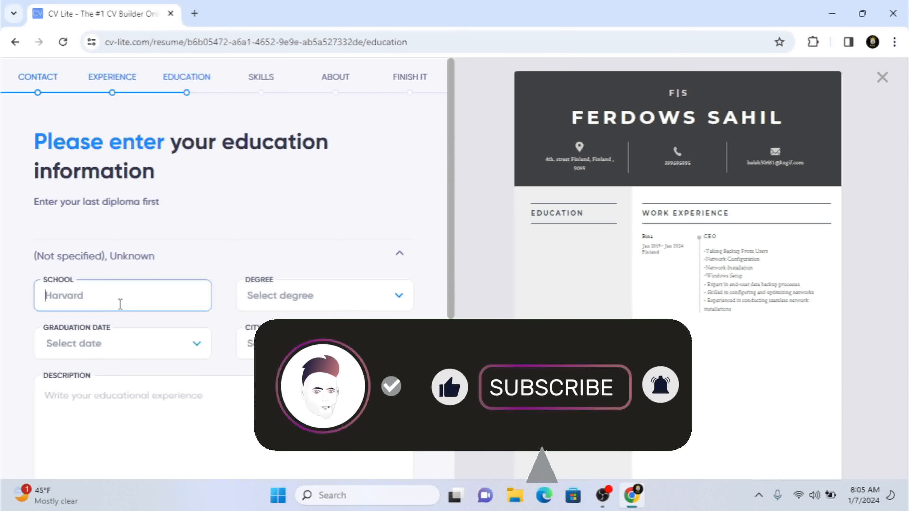
text(Har)
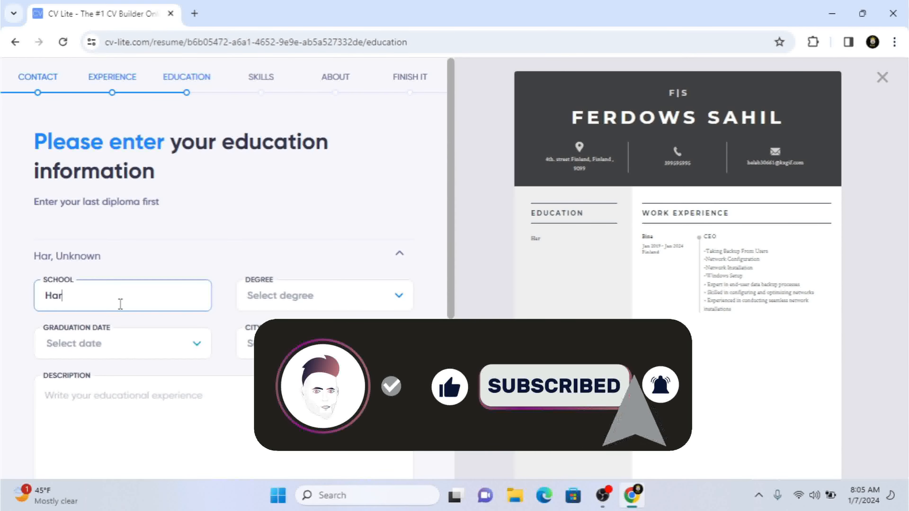
text(vard)
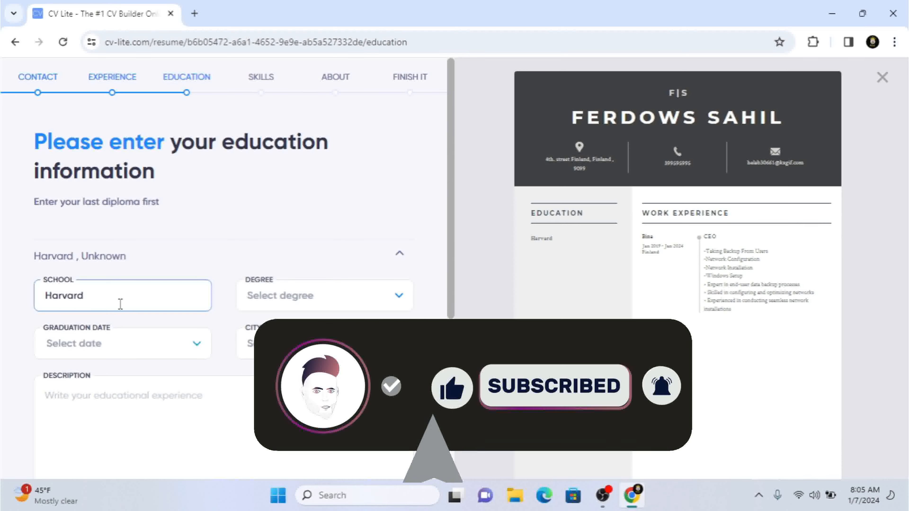
Step: Set the education entry's degree to High school diploma and its graduation date to 1992
click(312, 305)
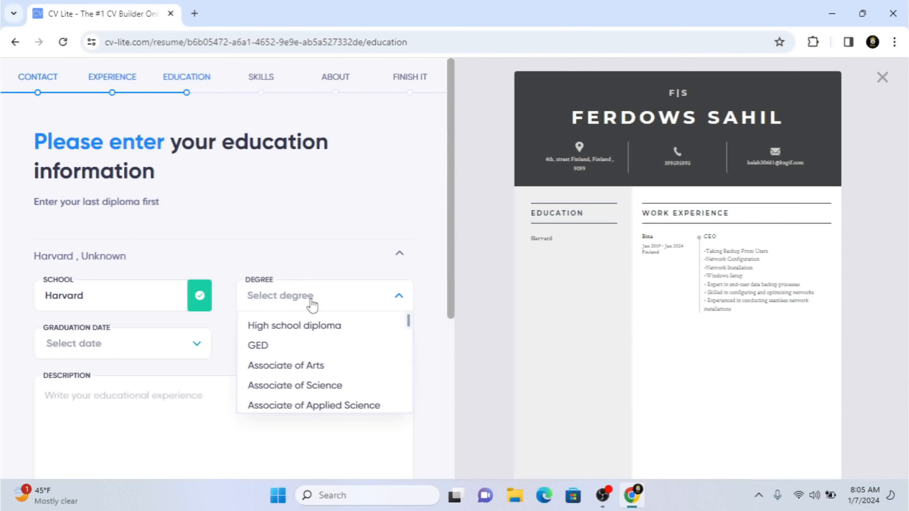
click(334, 330)
click(72, 357)
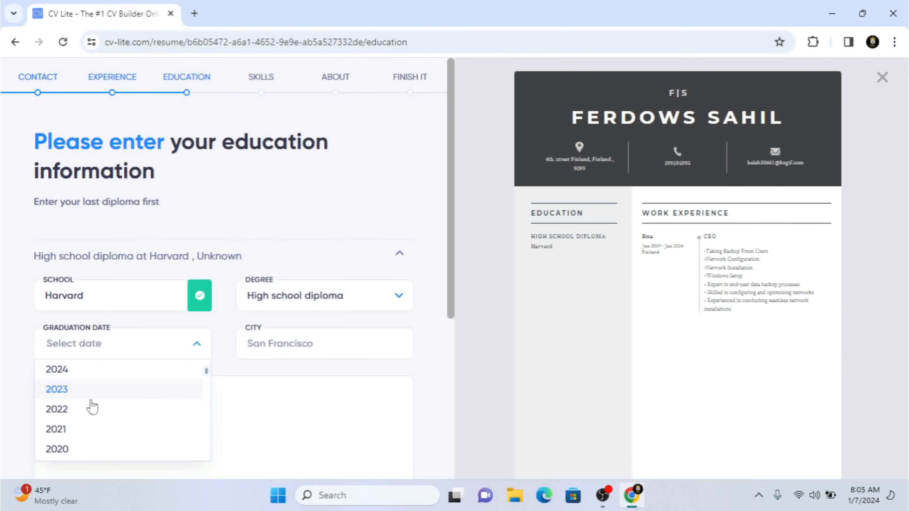
drag(206, 372, 212, 410)
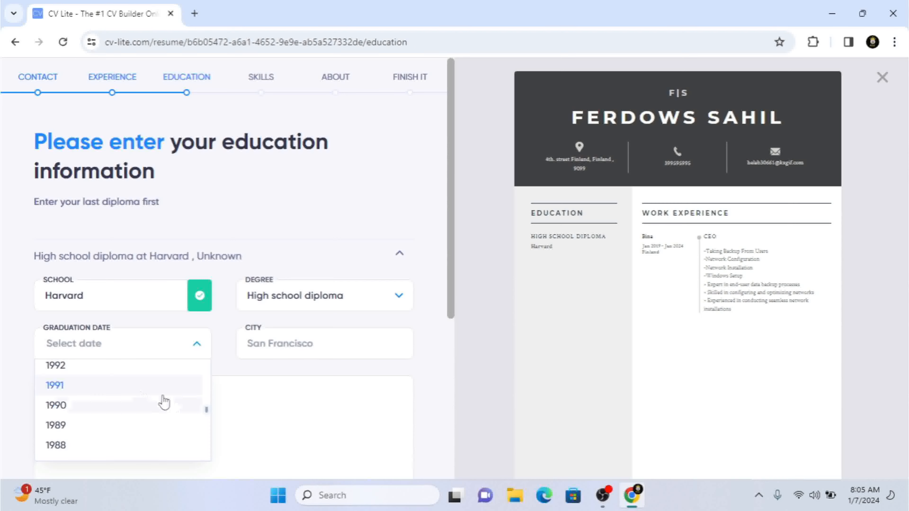
click(91, 371)
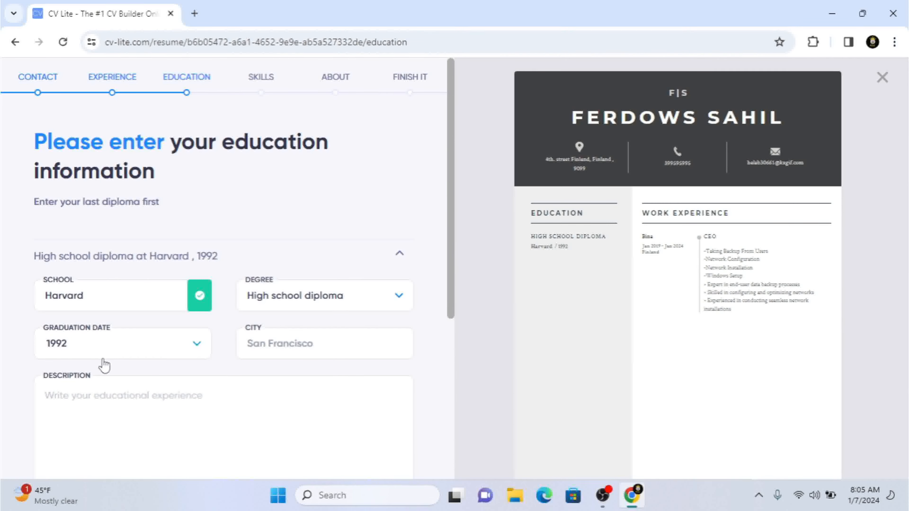
Step: Enter New York as the city of the education entry
click(302, 340)
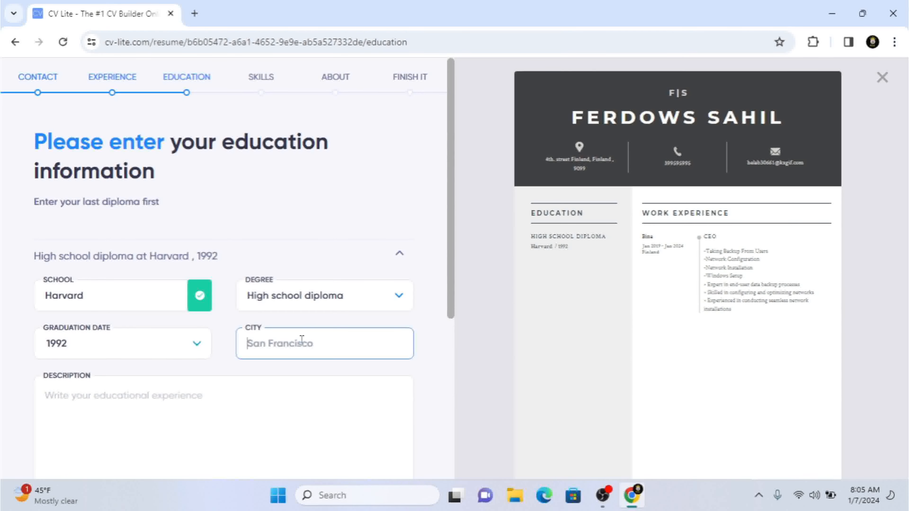
text(Sa)
key(BackSpace)
key(BackSpace)
text(F)
key(BackSpace)
text(San)
key(BackSpace)
key(BackSpace)
key(BackSpace)
key(BackSpace)
text(Ne)
key(BackSpace)
key(BackSpace)
text(f)
key(BackSpace)
text(New York)
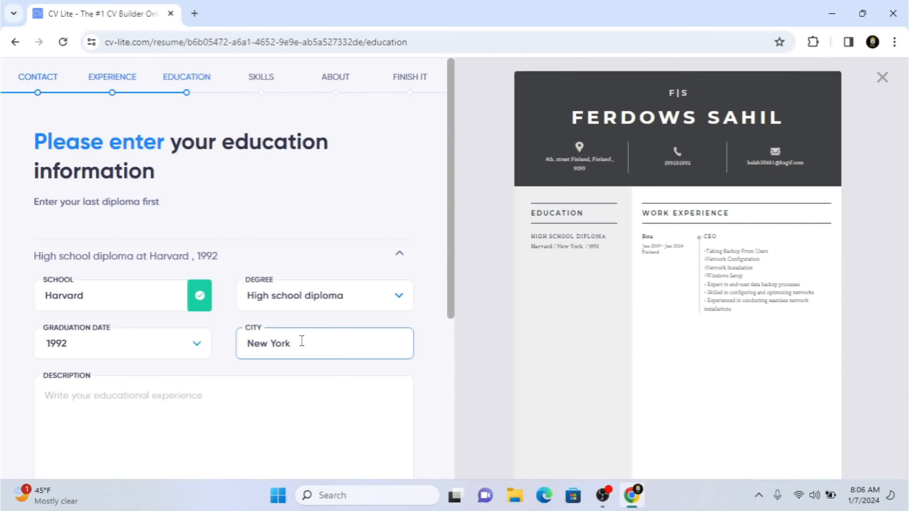
Step: Write "spealization in math" in the description of the Harvard education entry
click(278, 414)
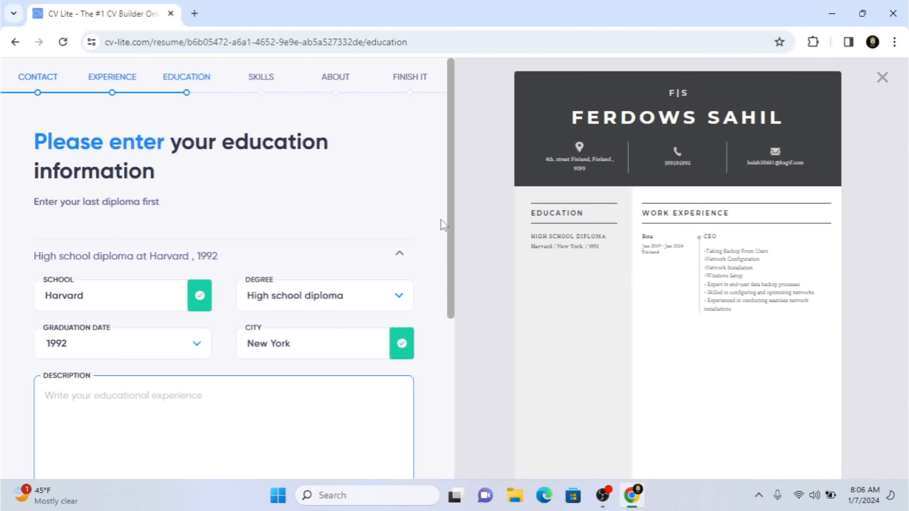
drag(453, 235, 465, 330)
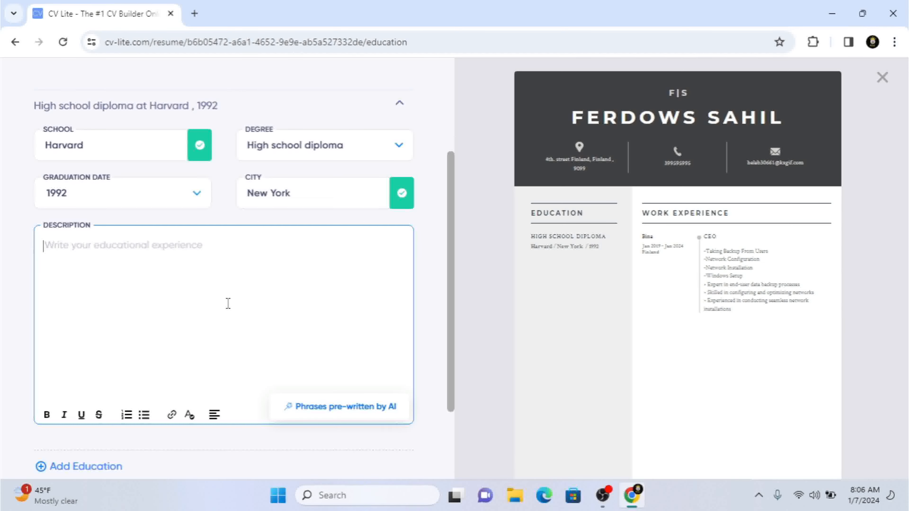
text(spe)
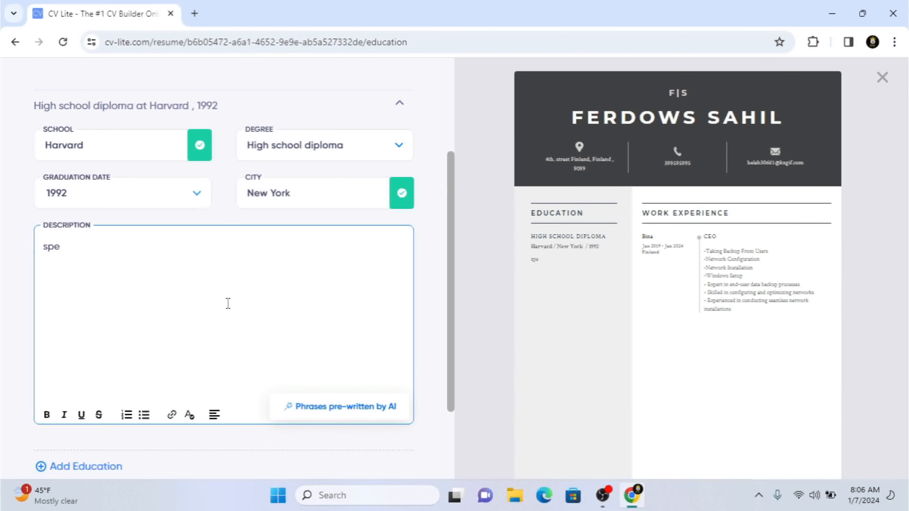
text(alization in math)
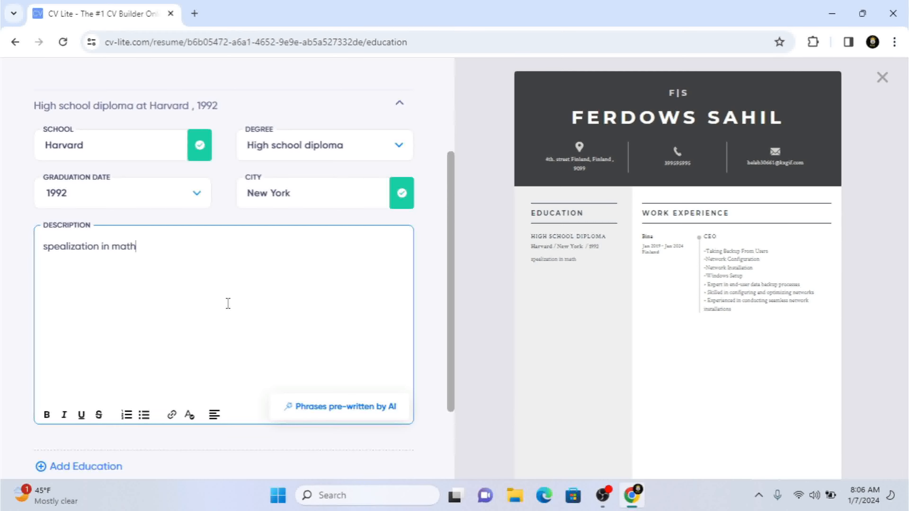
Step: Get AI pre-written phrases for the education description, add all four suggested ideas below the existing line, and close the suggestions
click(338, 408)
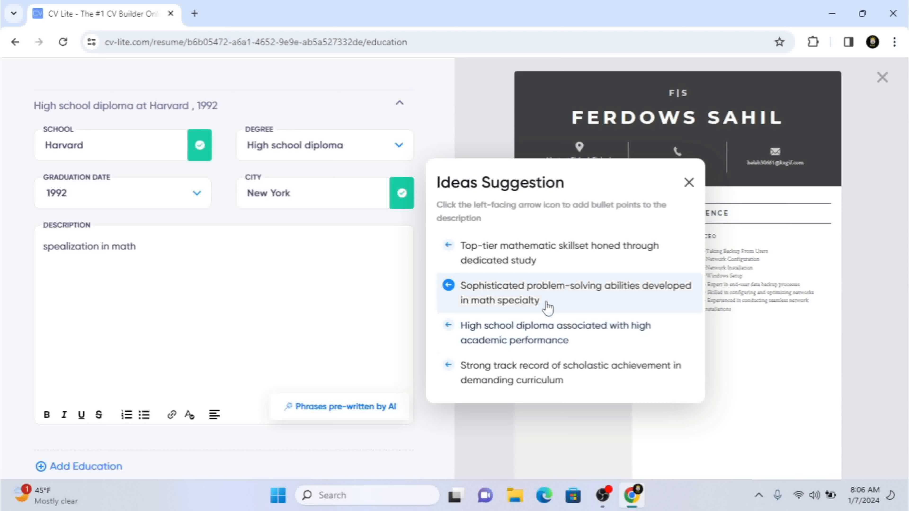
click(546, 261)
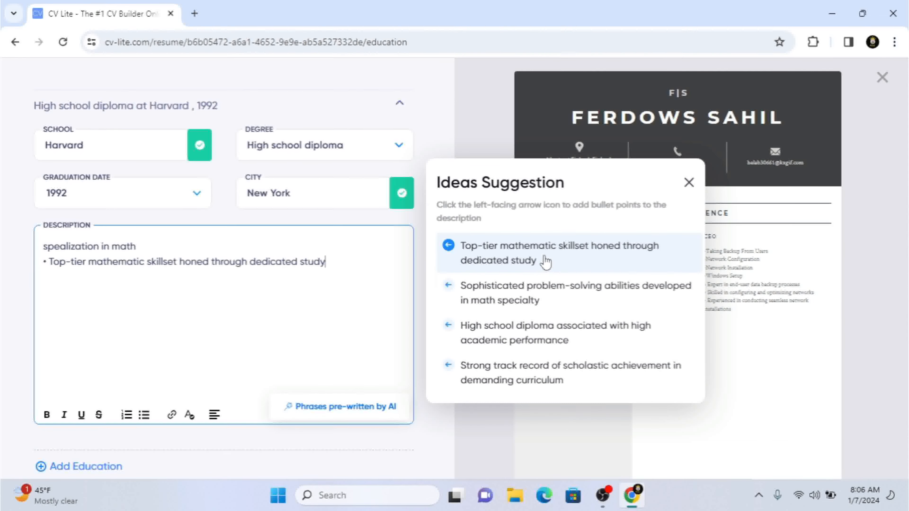
click(552, 285)
click(560, 337)
click(562, 374)
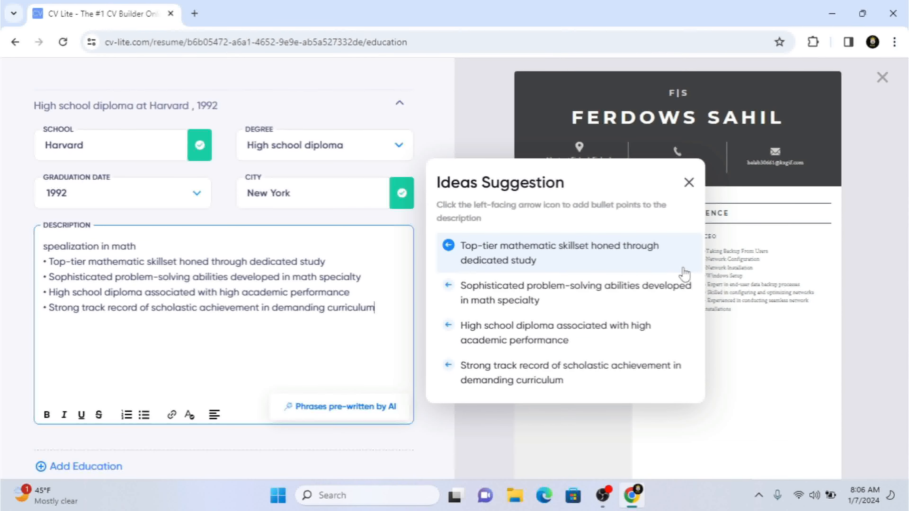
click(689, 182)
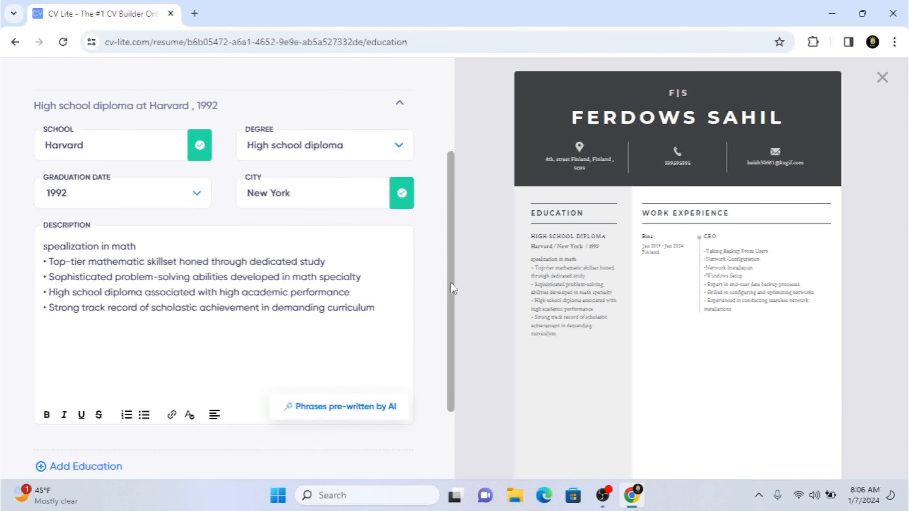
Step: Finish the education section and proceed to the skills section
scroll(455, 287, down, 1)
scroll(459, 307, down, 1)
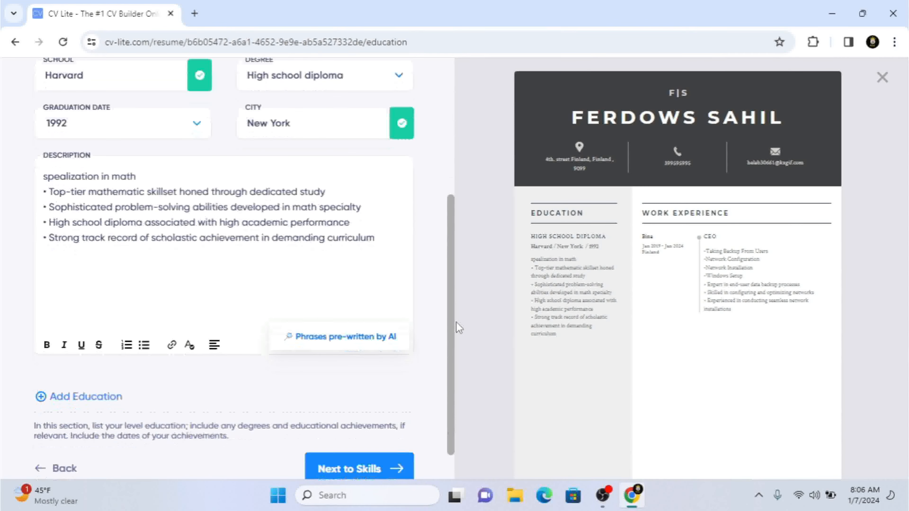
scroll(458, 327, down, 1)
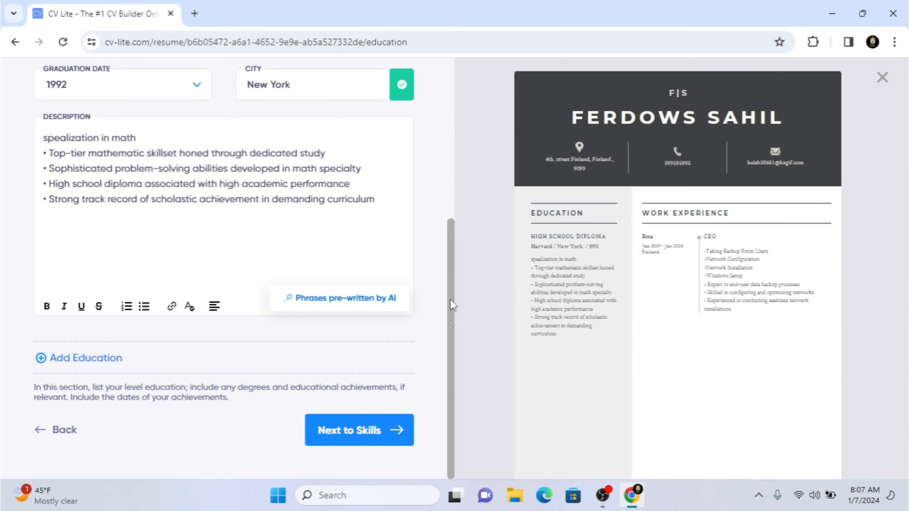
drag(454, 257, 450, 299)
click(354, 445)
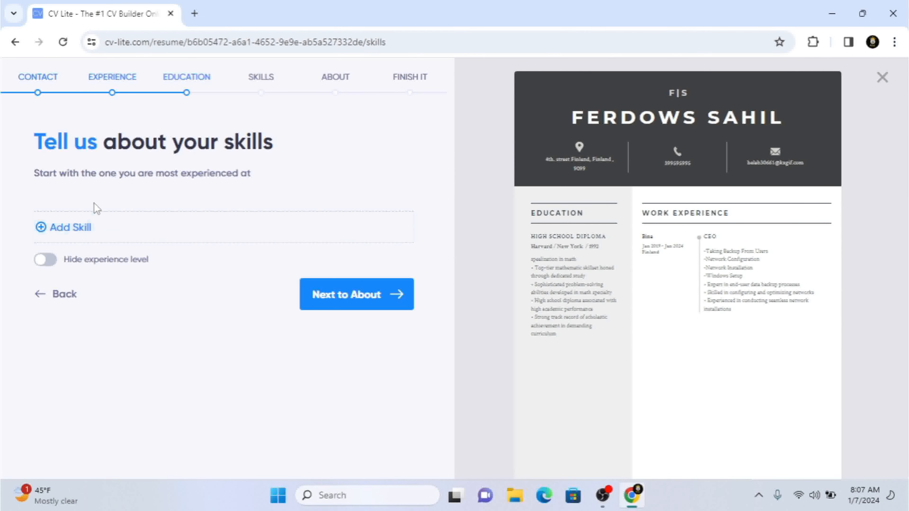
Step: Add a first skill named "Computer Expert"
click(65, 229)
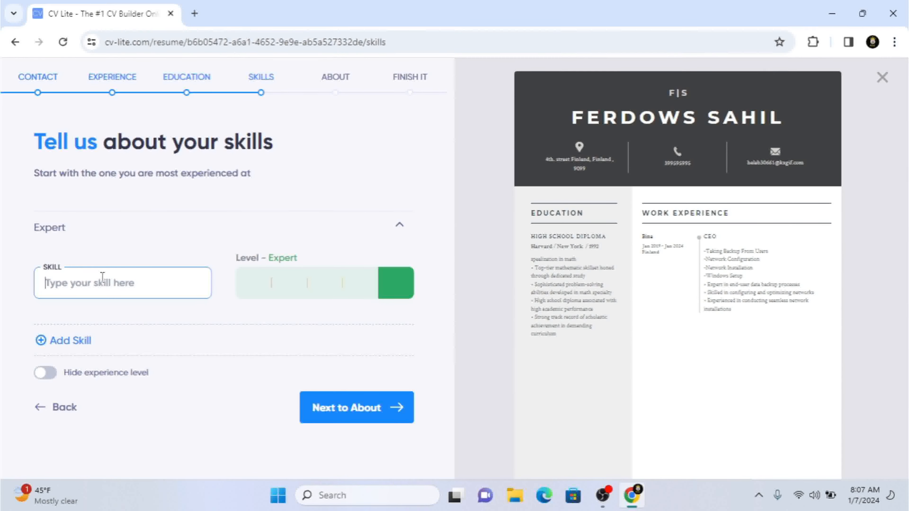
text(Compyter)
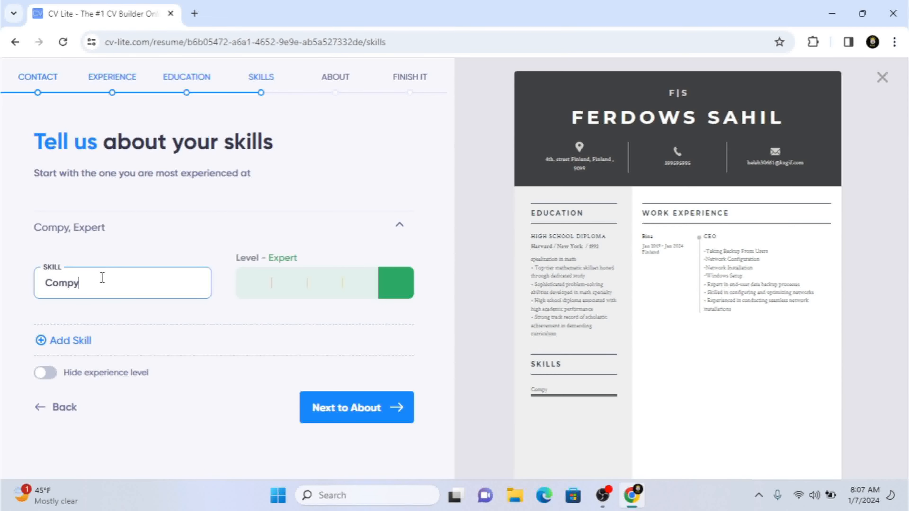
key(BackSpace)
key(BackSpace)
key(BackSpace)
key(BackSpace)
text(urer)
key(BackSpace)
key(BackSpace)
text(er Ex)
key(BackSpace)
key(BackSpace)
key(BackSpace)
key(BackSpace)
key(BackSpace)
key(BackSpace)
text(ter Expert)
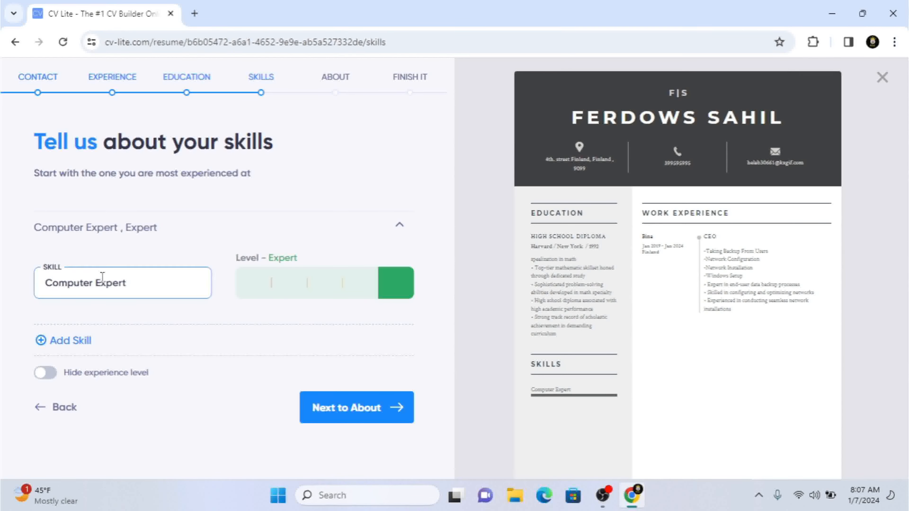
Step: Try the Skillful and Novice levels for the Computer Expert skill and set it back to Expert
click(393, 289)
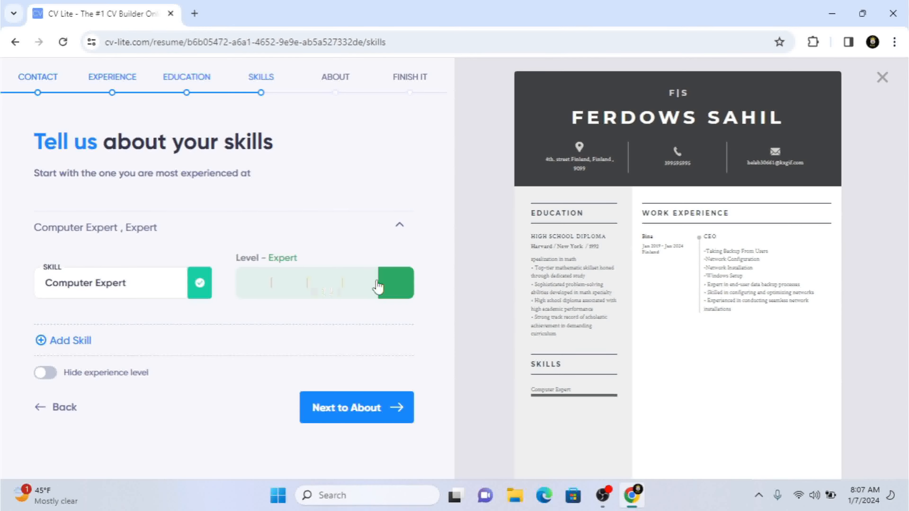
click(313, 287)
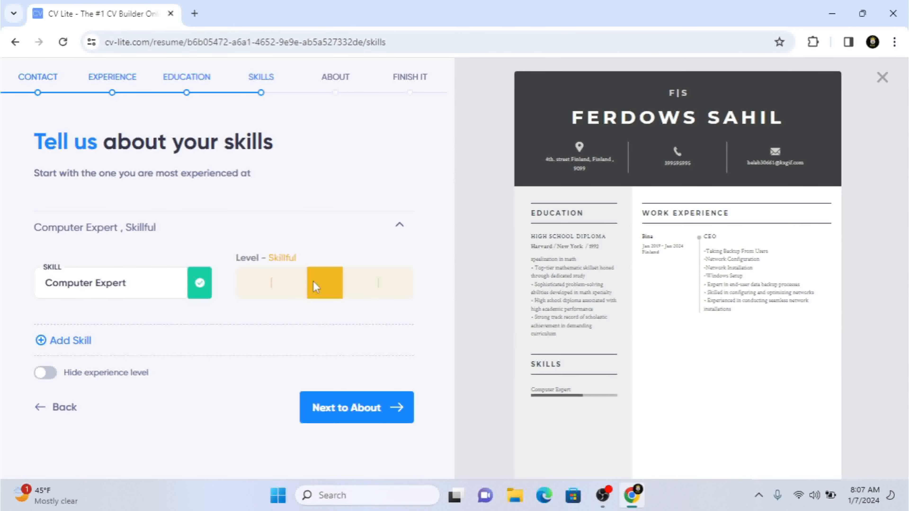
click(255, 279)
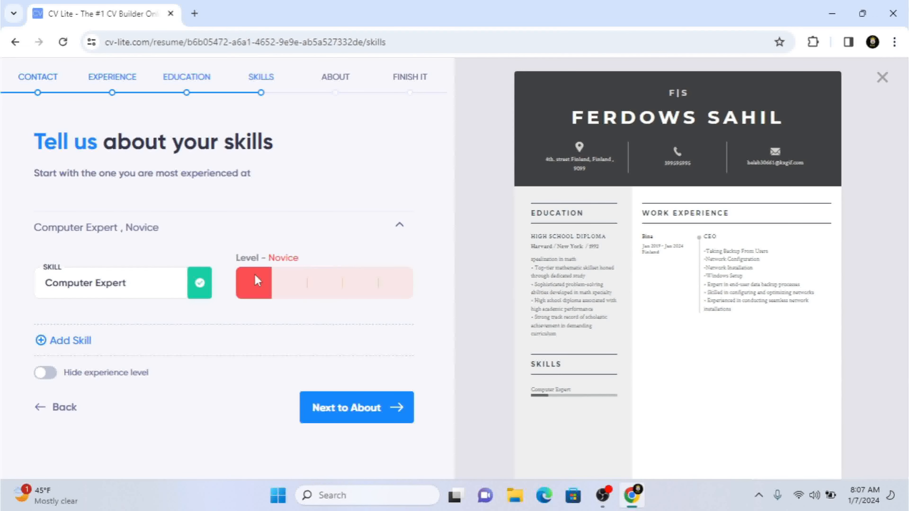
click(329, 285)
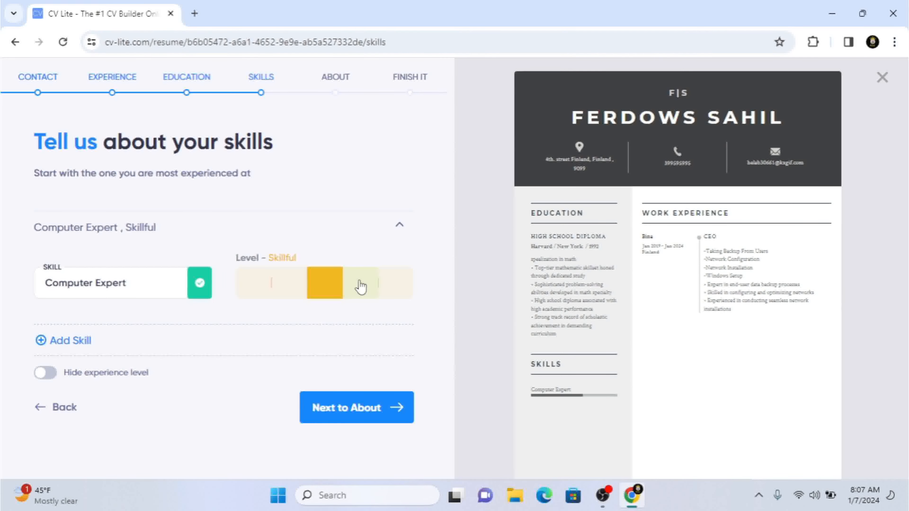
click(397, 286)
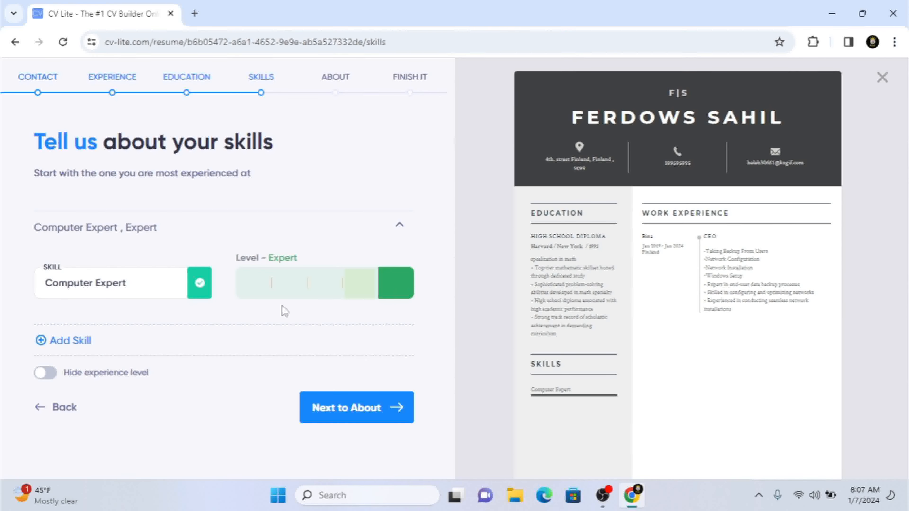
Step: Add a second skill named "Ai Art Expert" below the Computer Expert skill
click(62, 350)
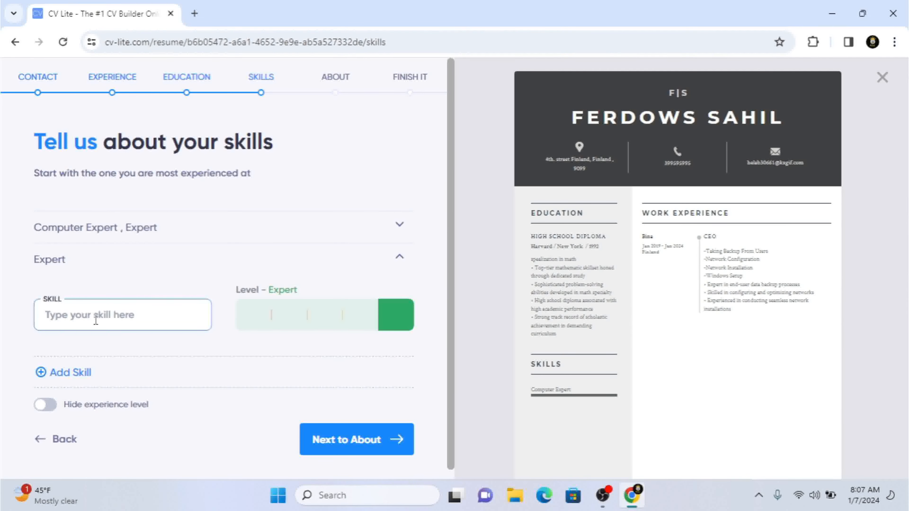
text(Ai )
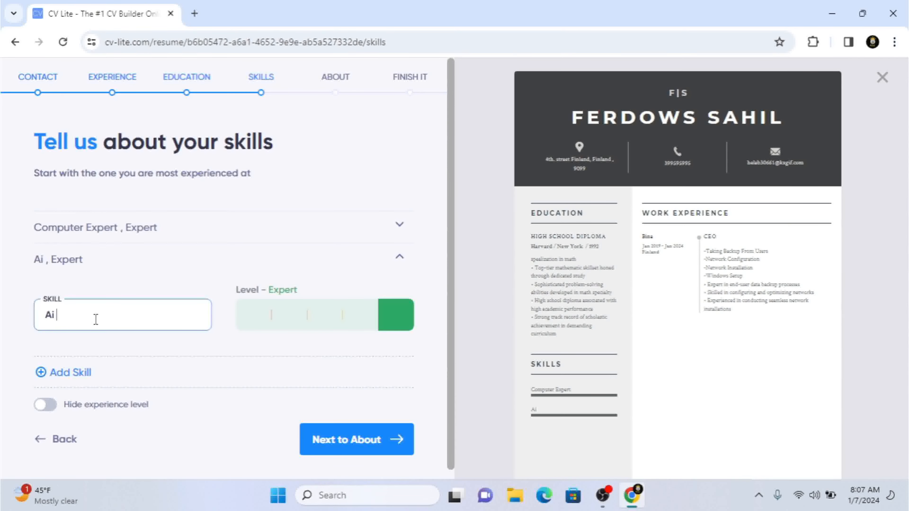
text(Art )
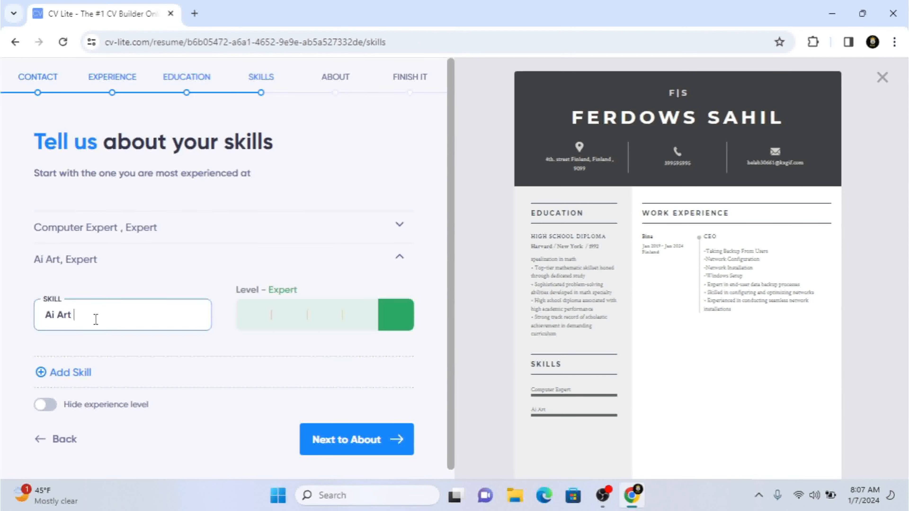
text(Expert)
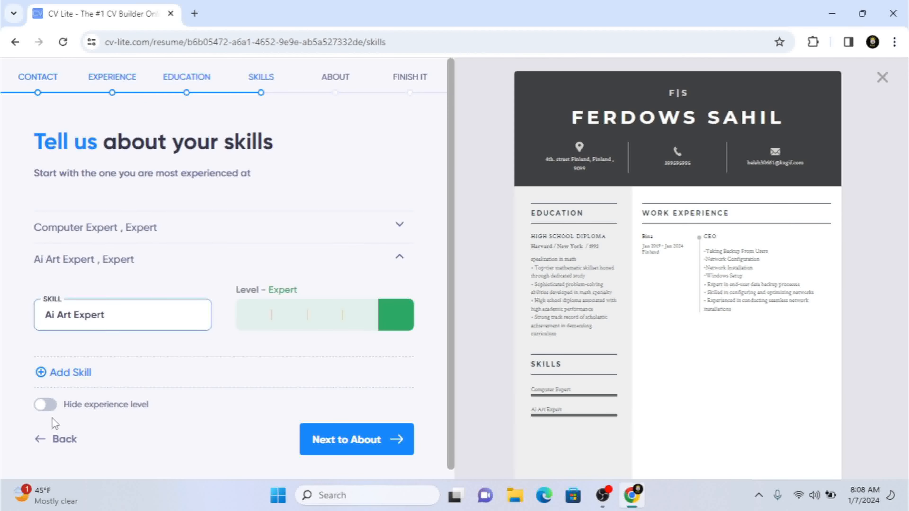
Step: Try hiding the experience level of the skills and show it again
click(45, 405)
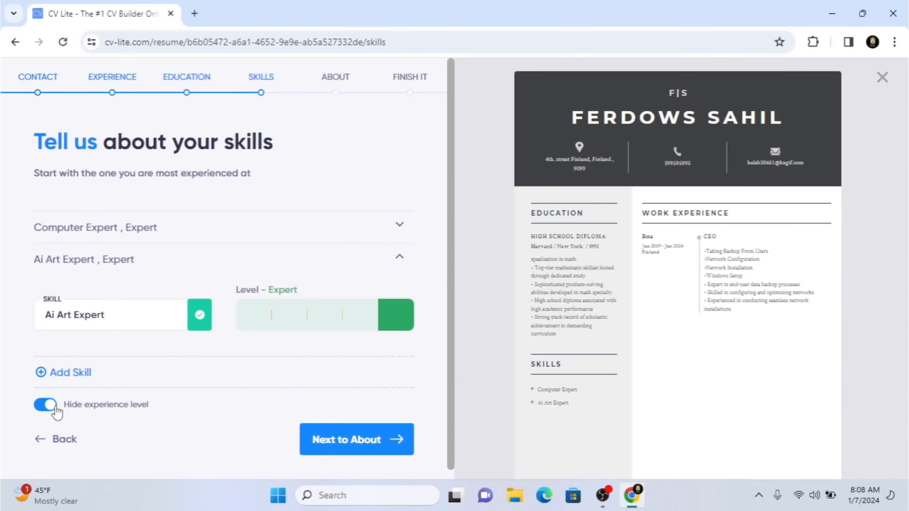
click(56, 413)
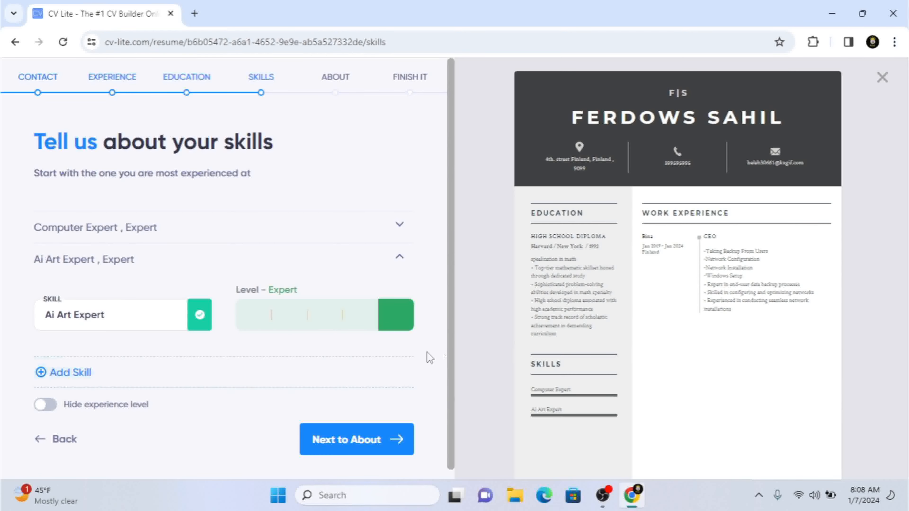
Step: Proceed to the About section and write the summary "i am really very expert in computer studies and also expert in Ai tools"
scroll(453, 318, down, 1)
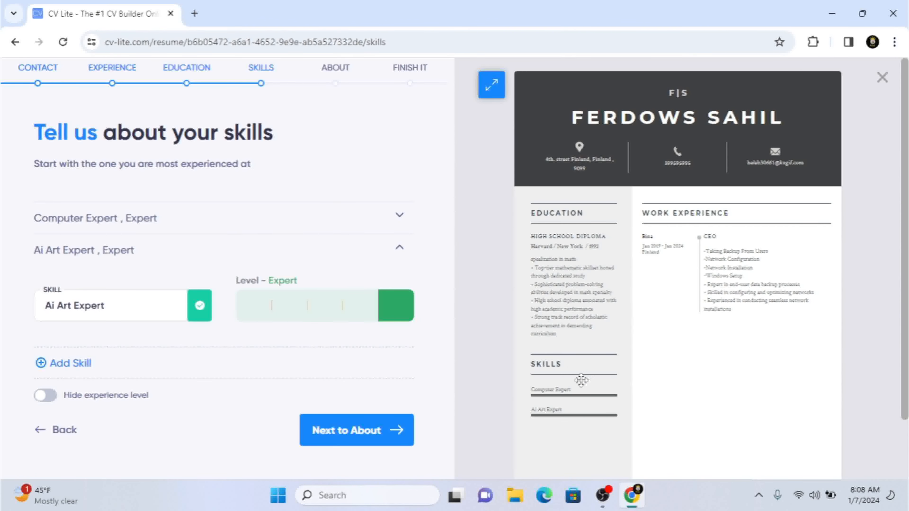
click(340, 438)
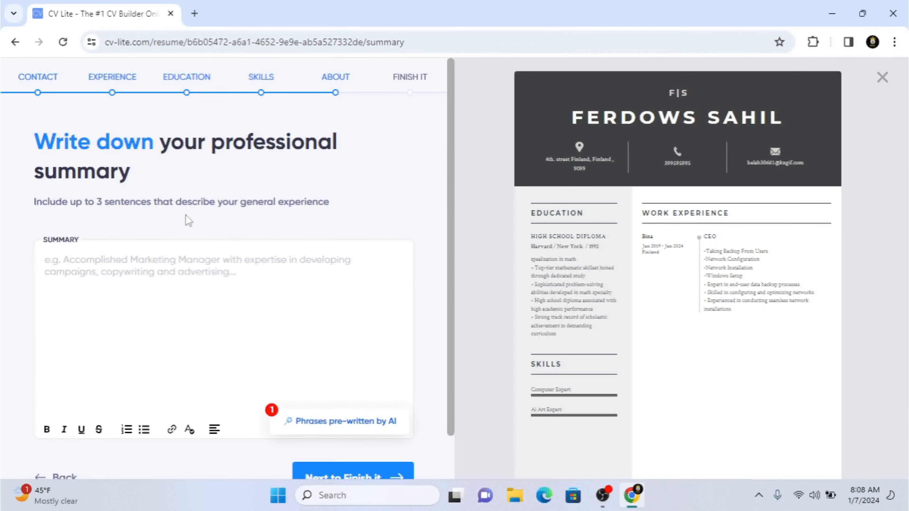
click(208, 267)
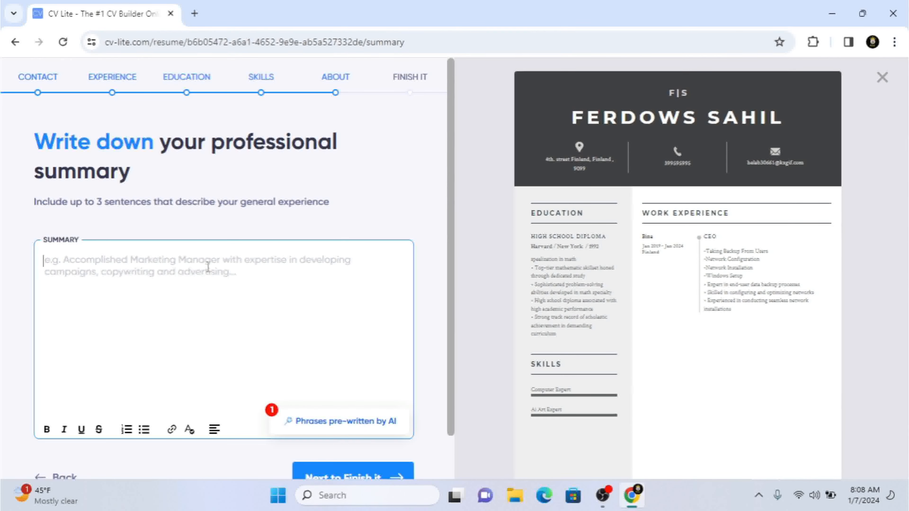
text(i a)
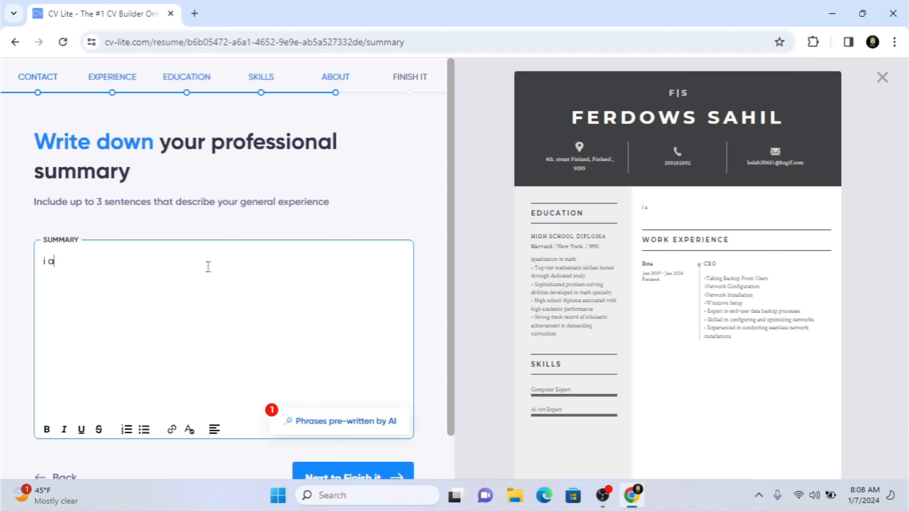
text( m)
key(BackSpace)
key(BackSpace)
text(m tr)
key(BackSpace)
key(BackSpace)
text(really c)
text(al)
key(BackSpace)
key(BackSpace)
key(BackSpace)
text(very)
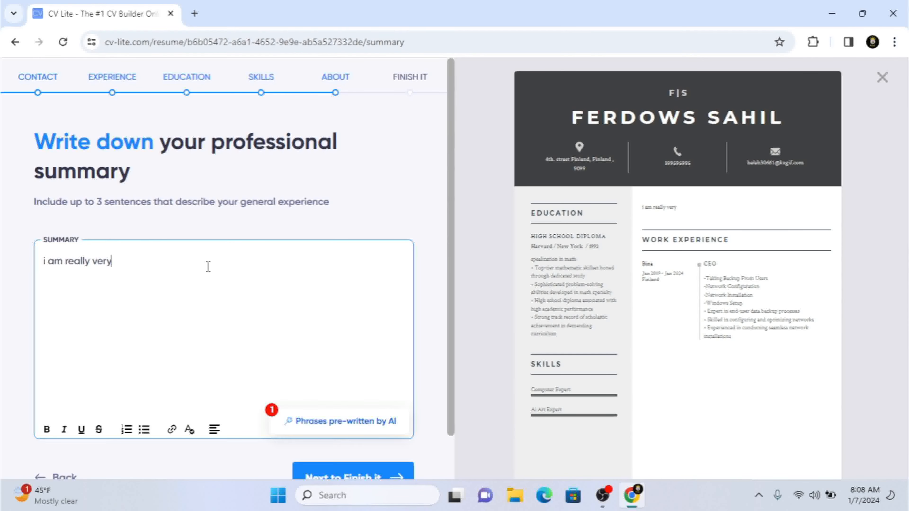
text( expert in computer)
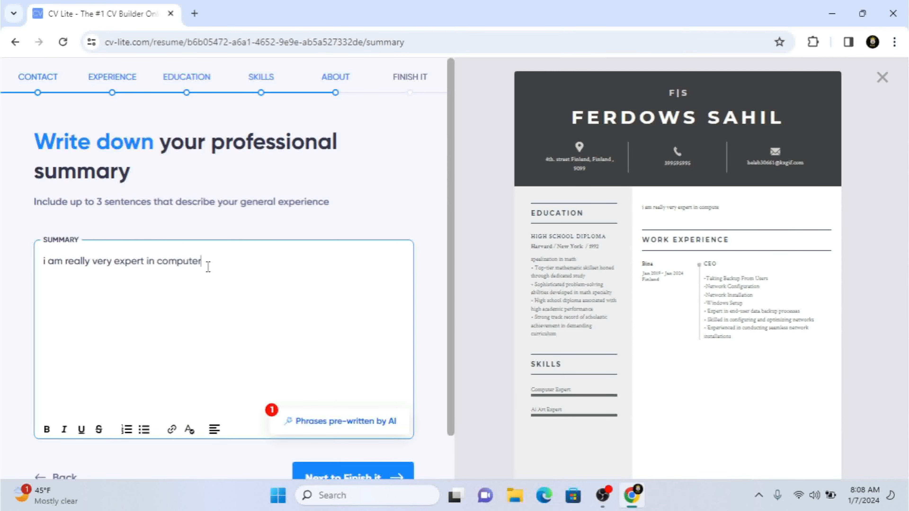
text( studies and a)
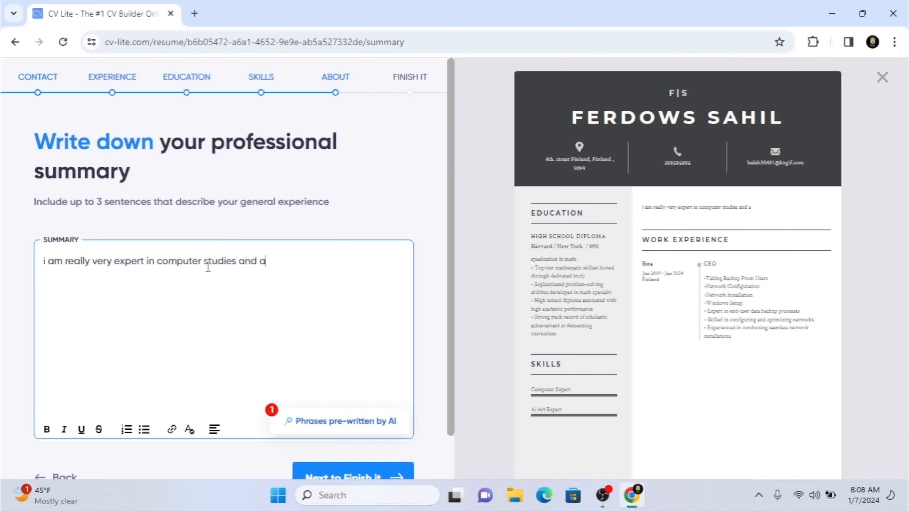
text(lso expre)
key(BackSpace)
key(BackSpace)
text(ert in Ai )
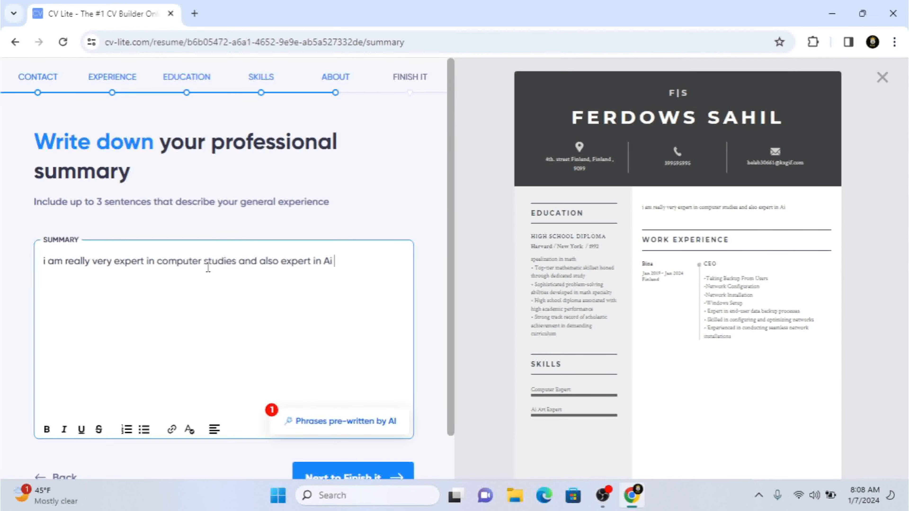
text(tools)
Step: Replace the professional summary with the AI rephrasing suggestion and proceed to the finishing section
click(337, 426)
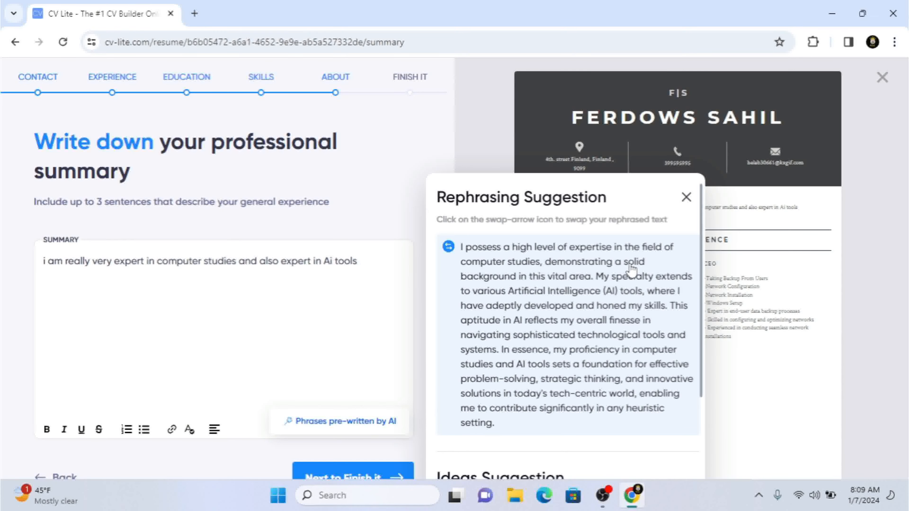
click(605, 290)
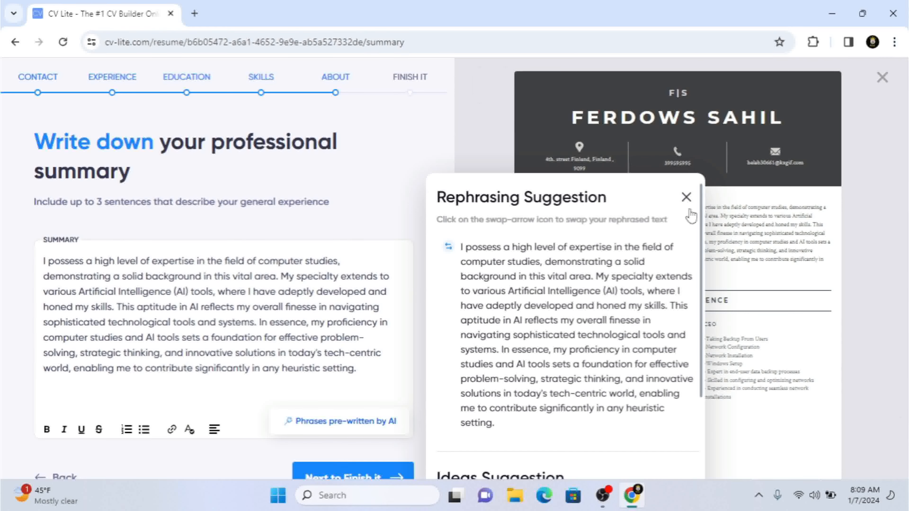
click(686, 198)
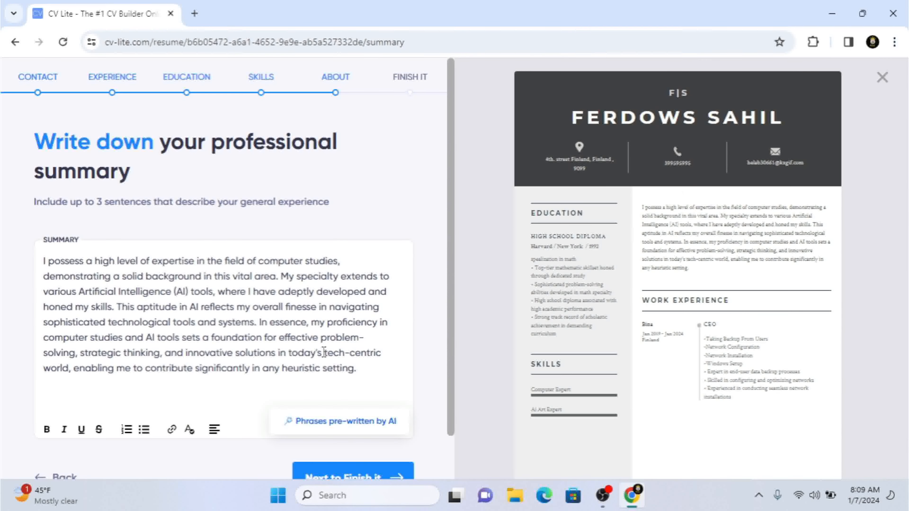
scroll(451, 434, down, 1)
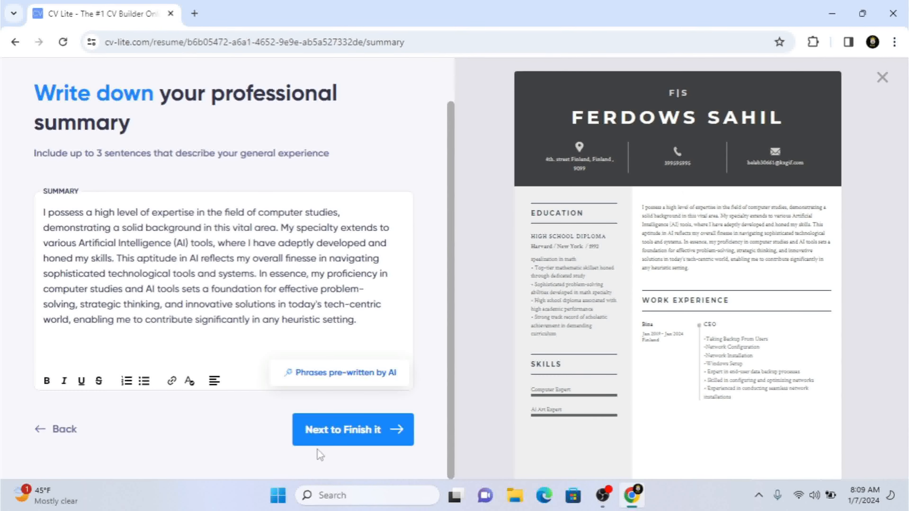
click(333, 431)
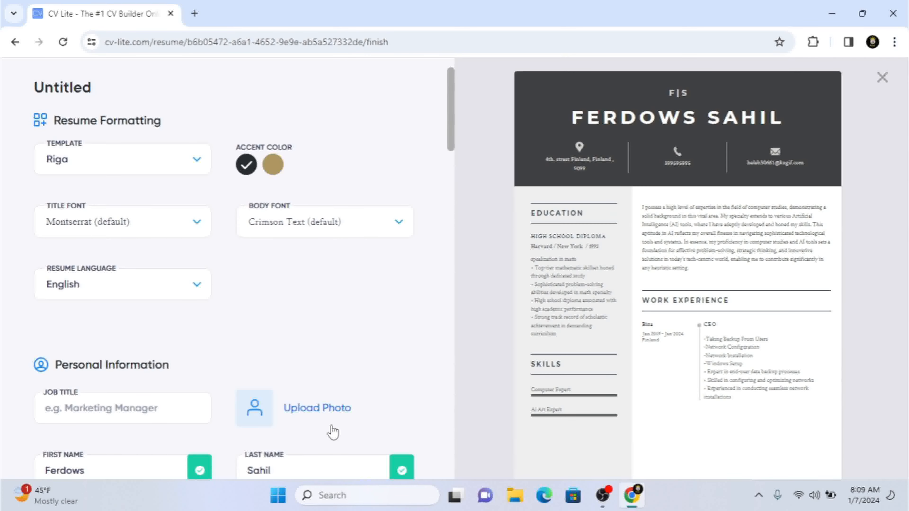
Step: Try the Sydney template for the resume and switch back to Riga
click(134, 168)
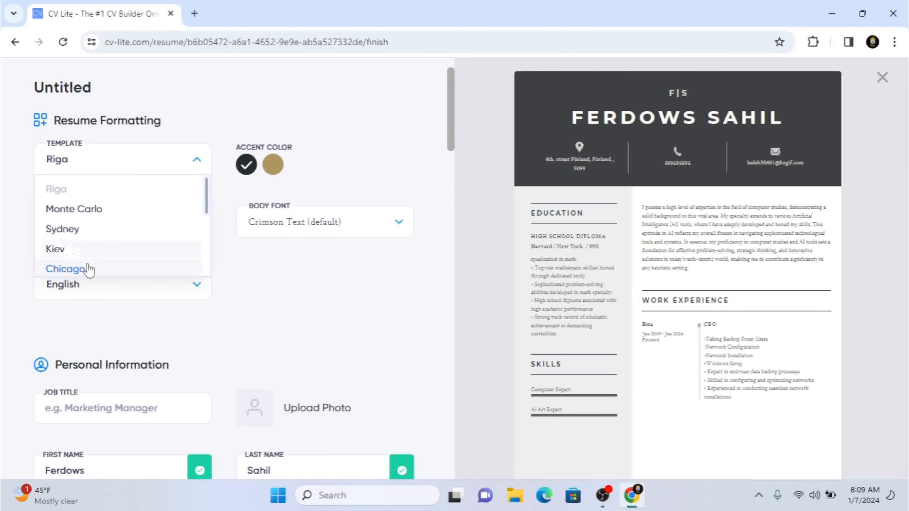
click(301, 130)
click(84, 170)
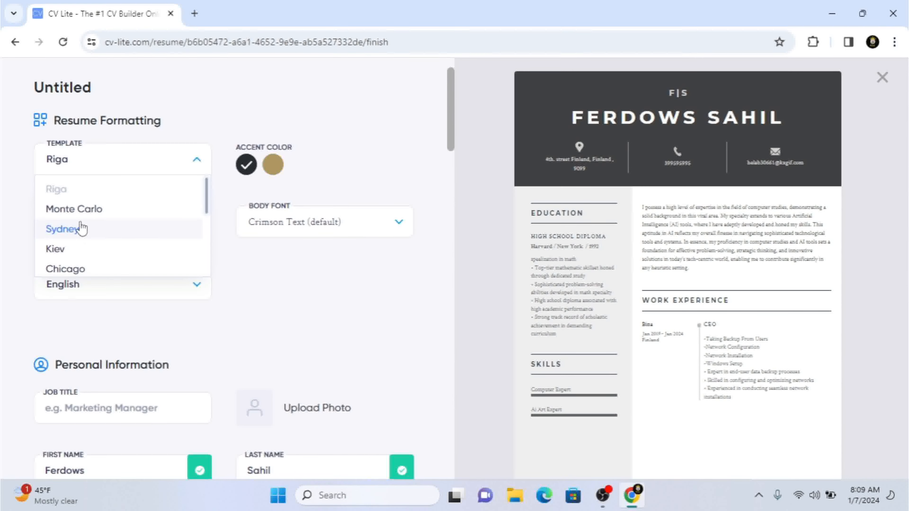
click(82, 228)
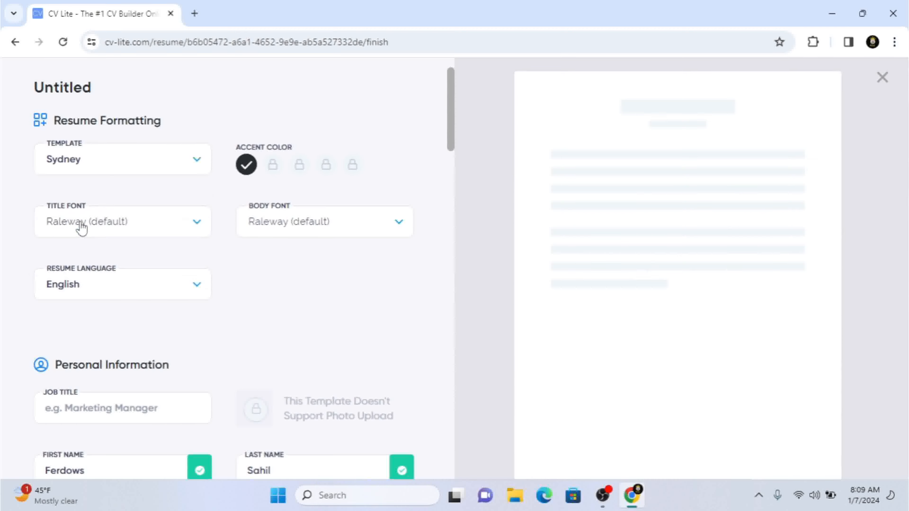
click(145, 165)
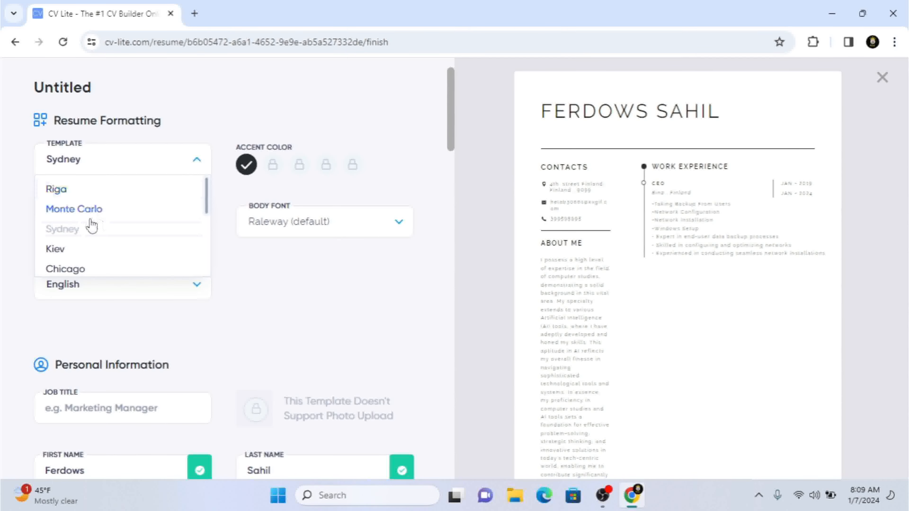
click(57, 189)
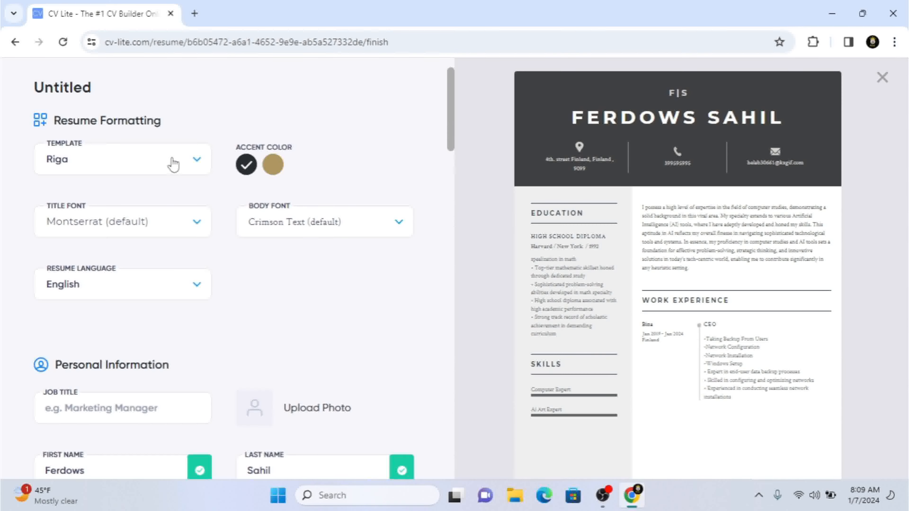
Step: Set the resume's accent color to gold and its title font to Aller
click(272, 167)
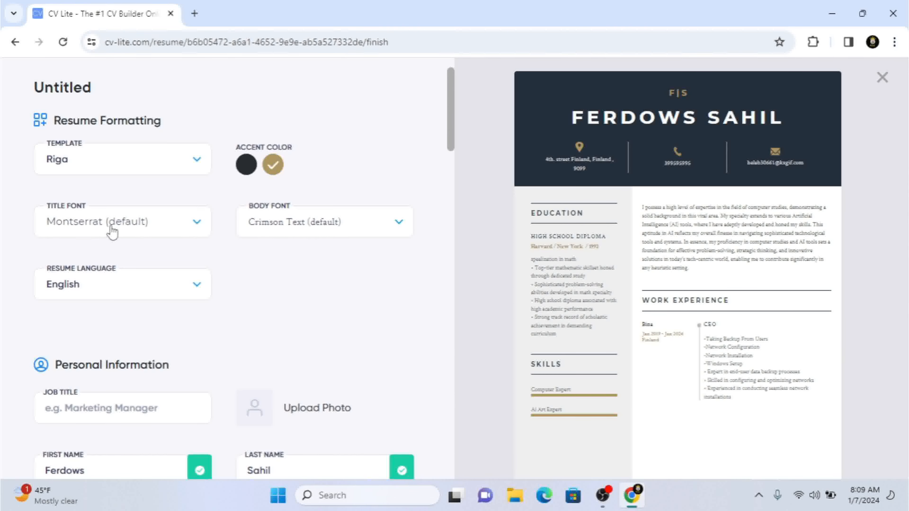
click(123, 236)
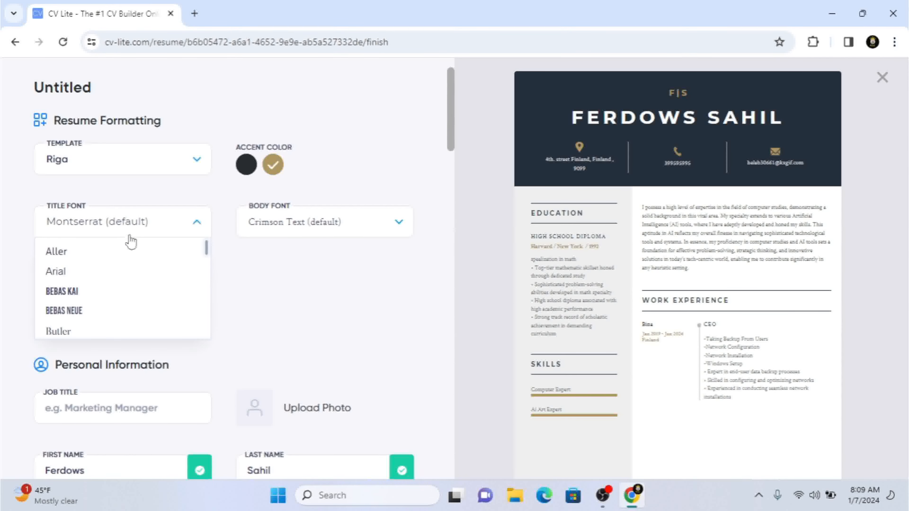
click(74, 259)
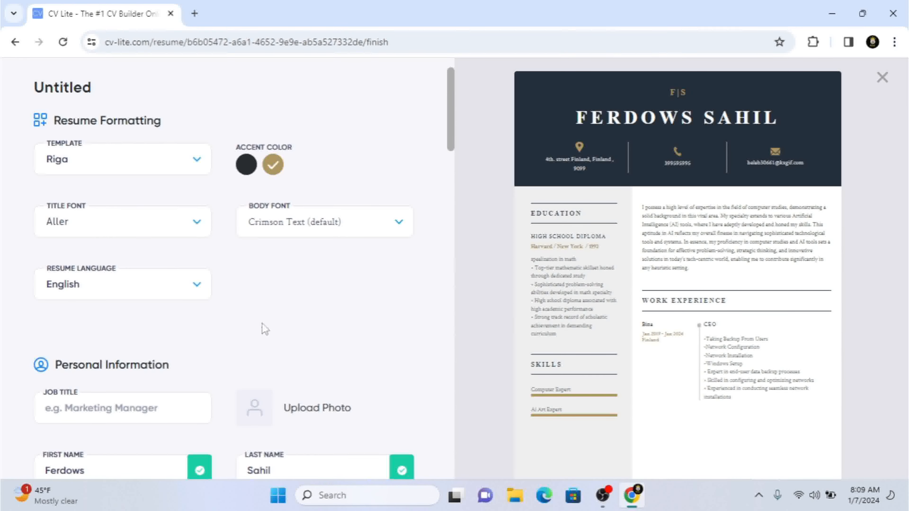
Step: Set the resume language to French
click(136, 286)
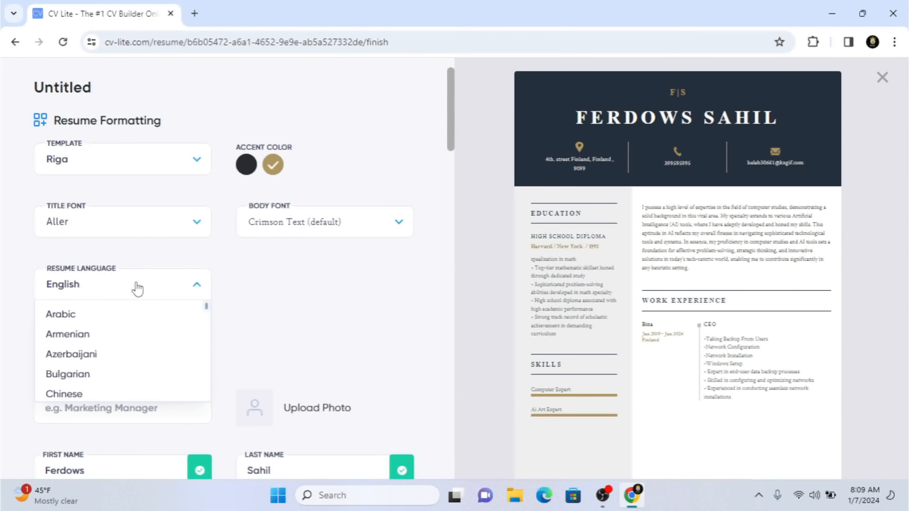
drag(207, 306, 207, 329)
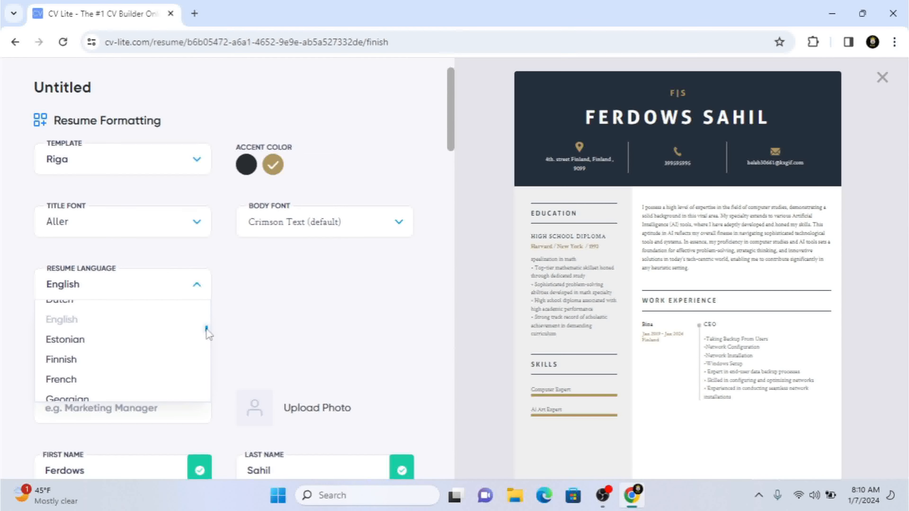
click(124, 378)
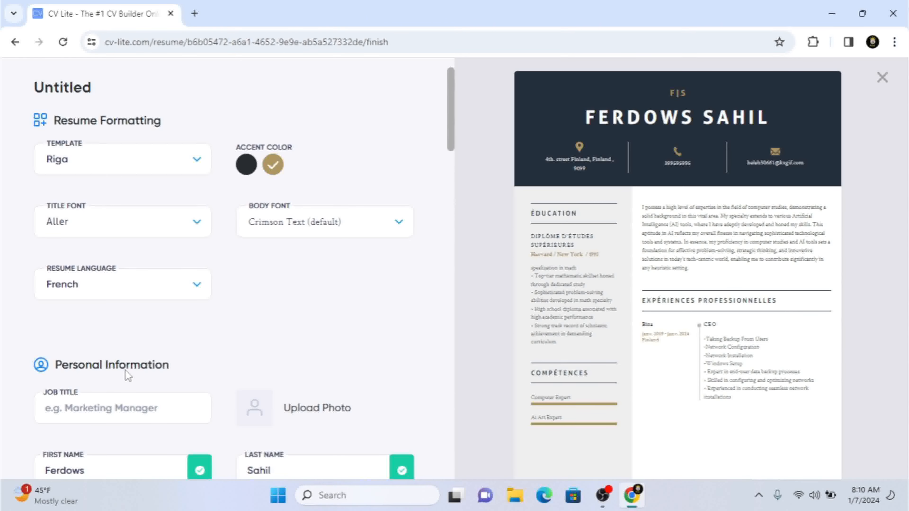
Step: Change the resume language to Azerbaijani
click(144, 292)
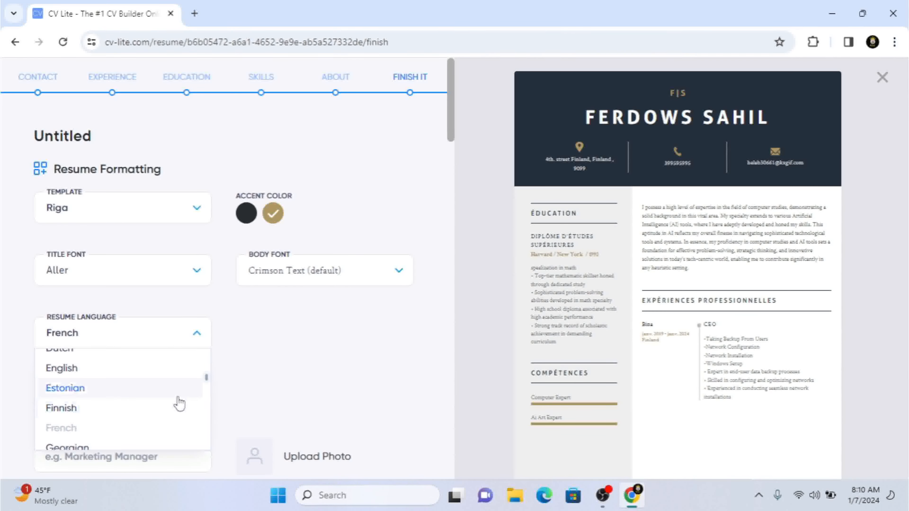
drag(206, 376, 206, 360)
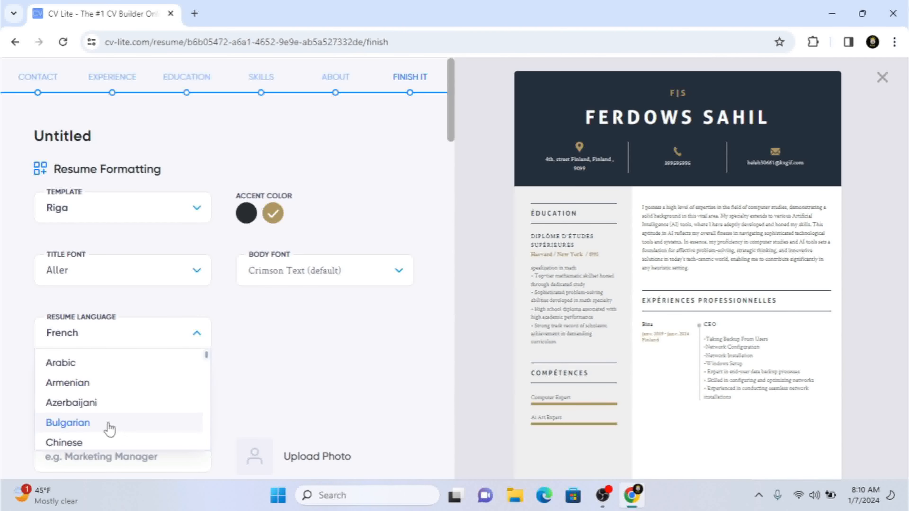
click(101, 408)
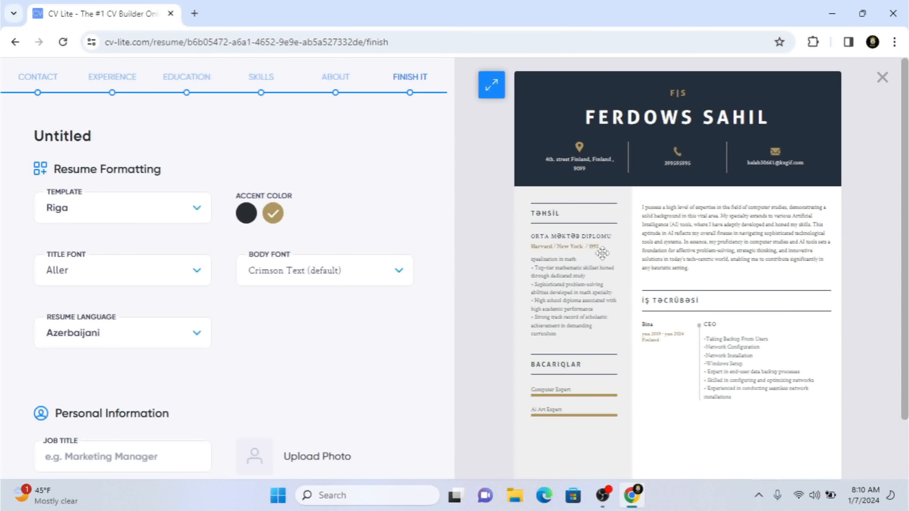
Step: Set the resume language to English
click(82, 335)
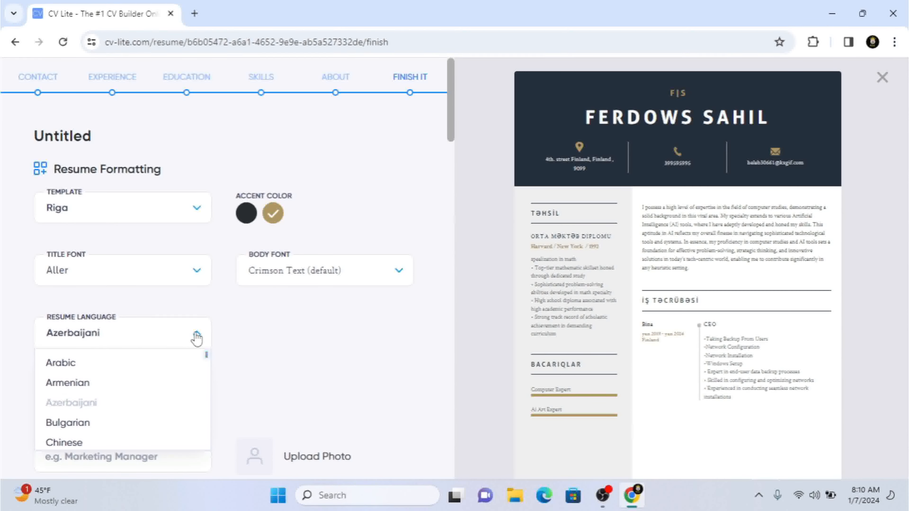
scroll(102, 429, down, 3)
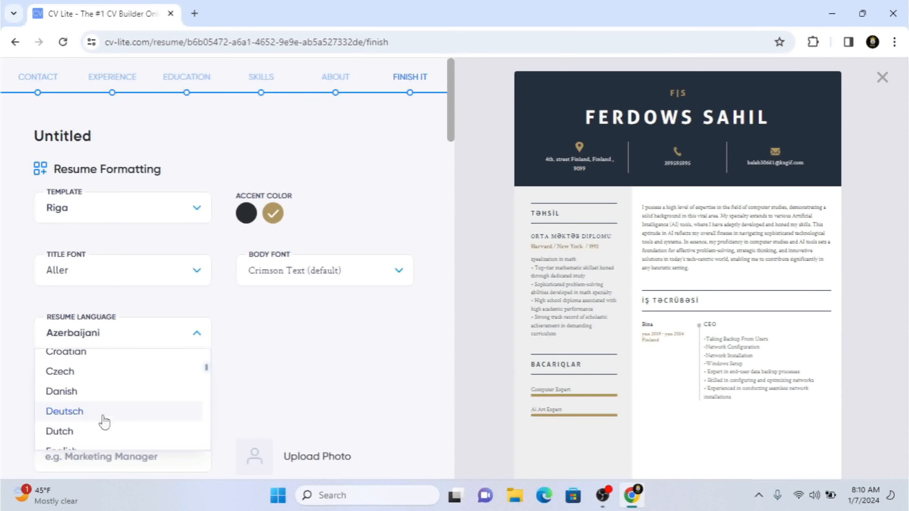
scroll(83, 389, down, 3)
scroll(85, 390, down, 3)
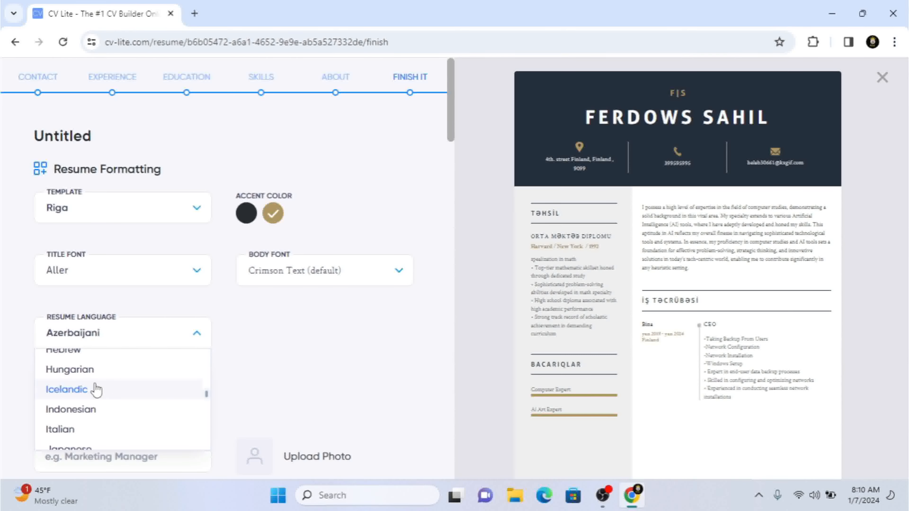
scroll(138, 429, down, 10)
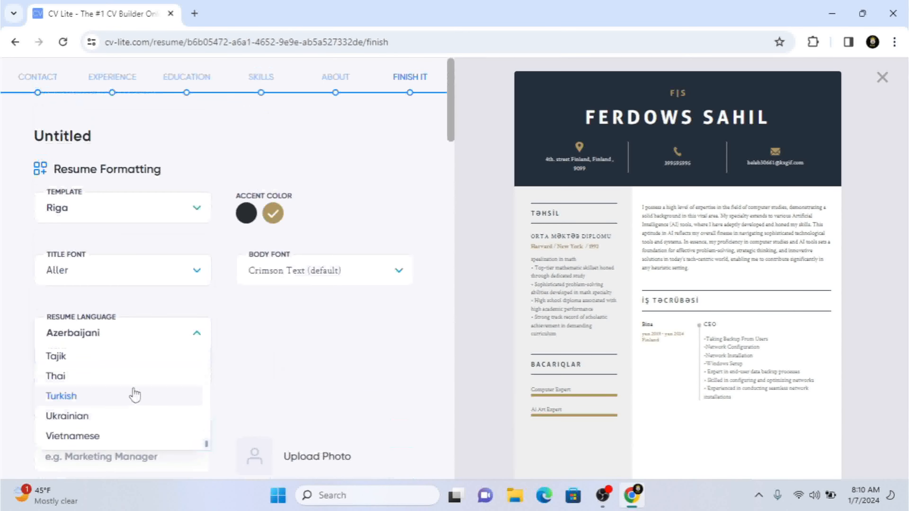
scroll(137, 378, down, 3)
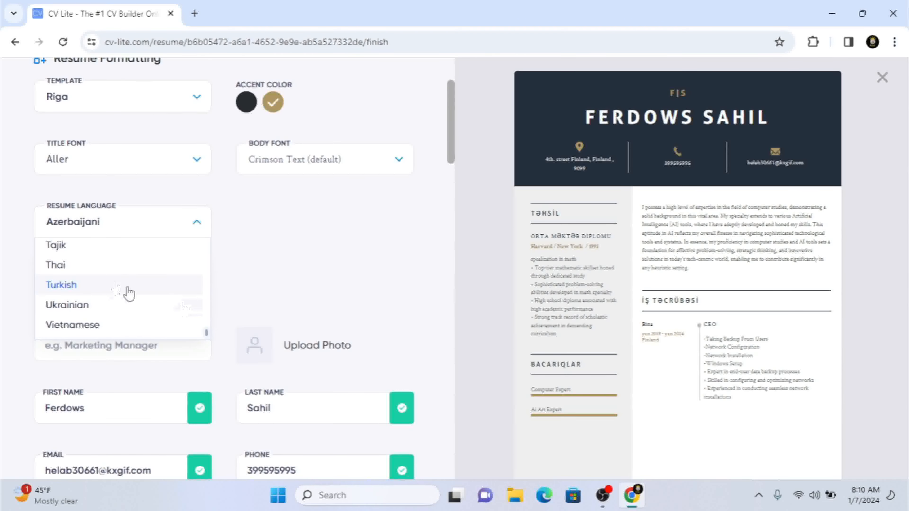
drag(206, 334, 203, 267)
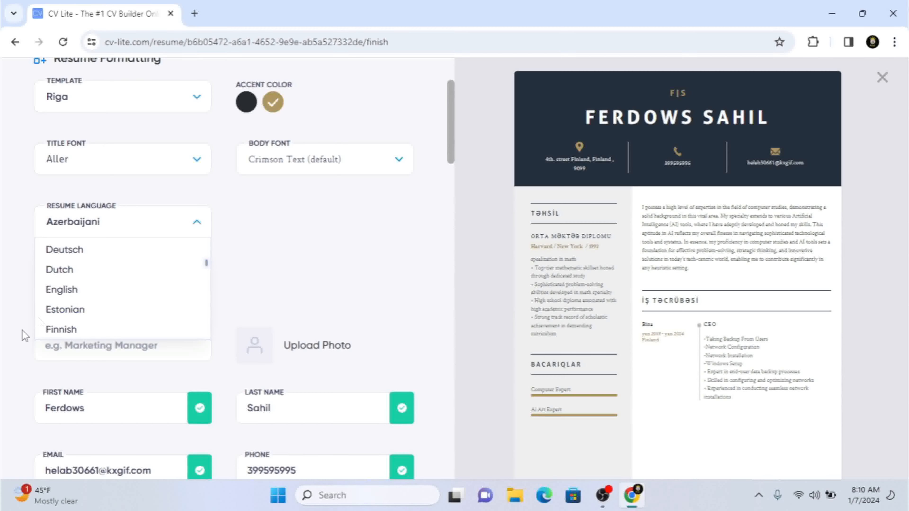
click(61, 290)
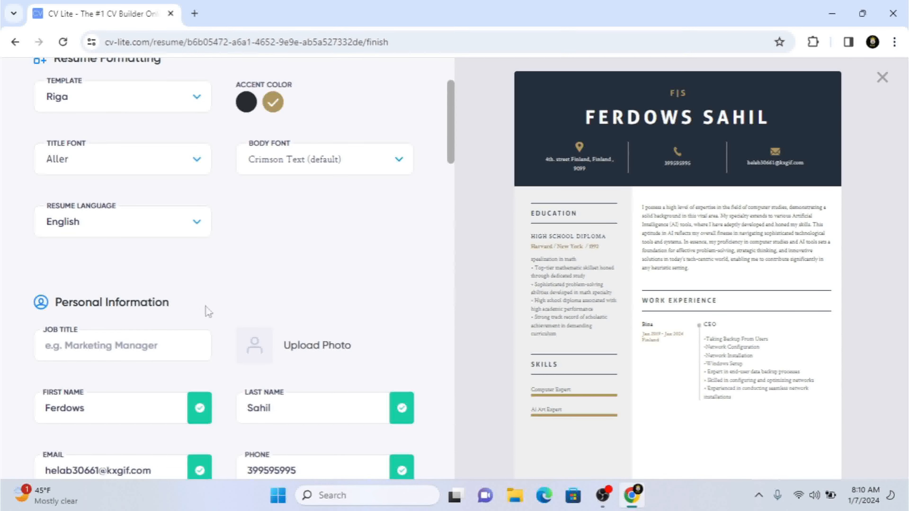
Step: Enter IT Manager as the job title in the resume's personal information
drag(450, 159, 458, 181)
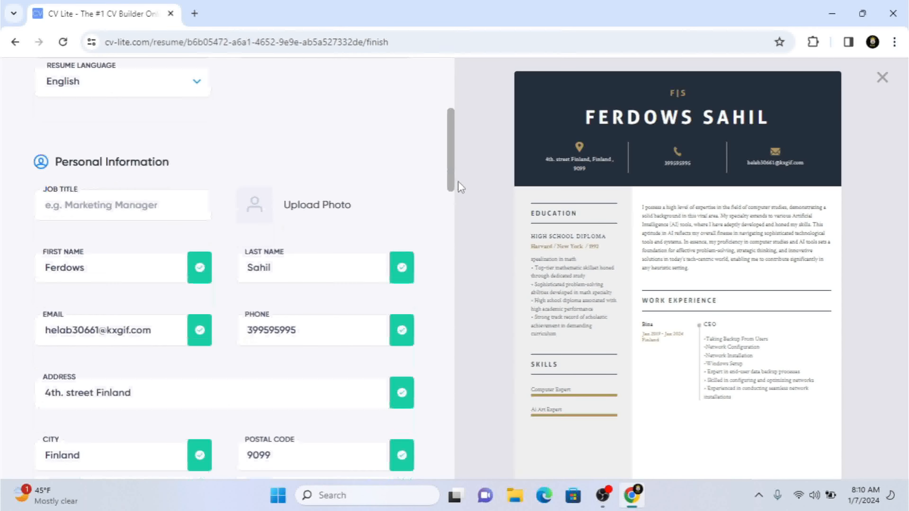
click(102, 208)
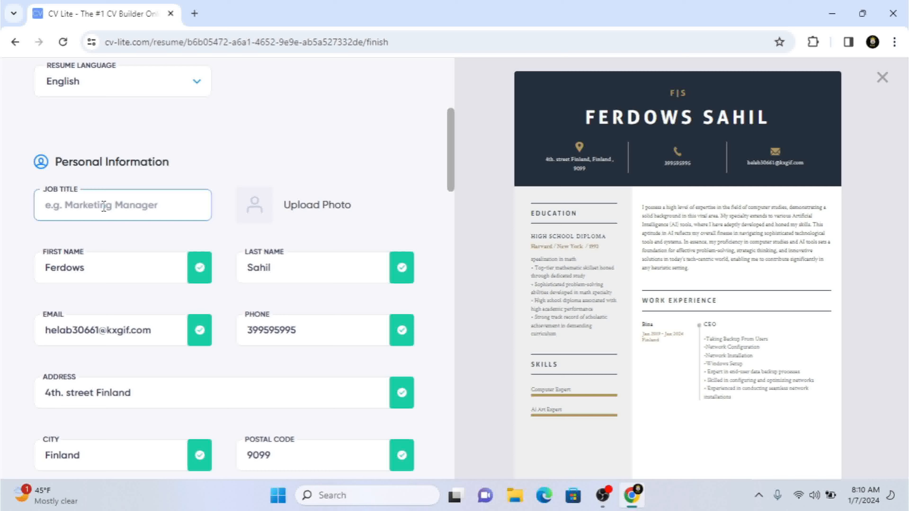
text(IT Manager)
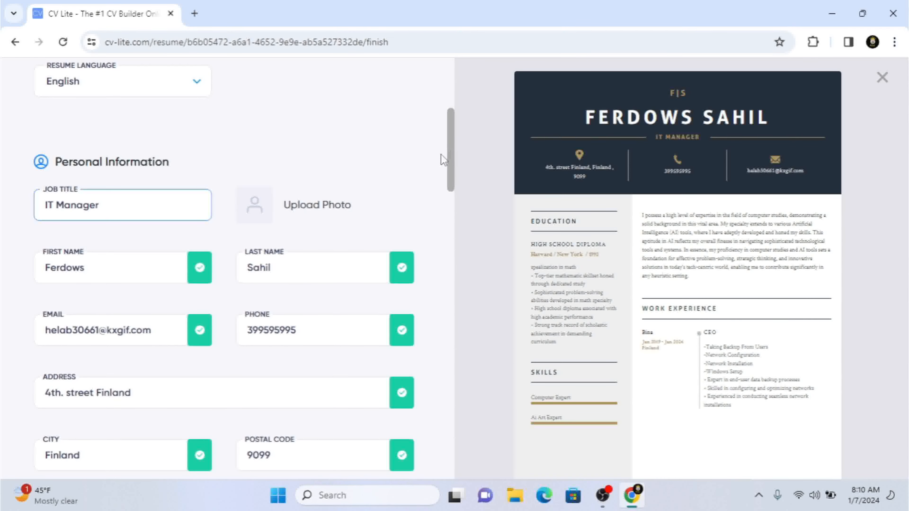
Step: Add a References block to the resume and collapse its blank entry
drag(452, 143, 458, 298)
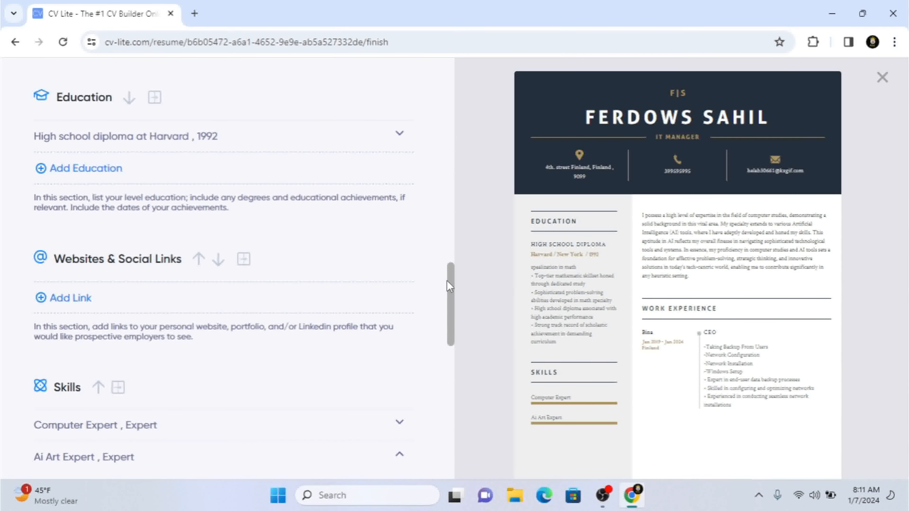
drag(453, 295, 453, 317)
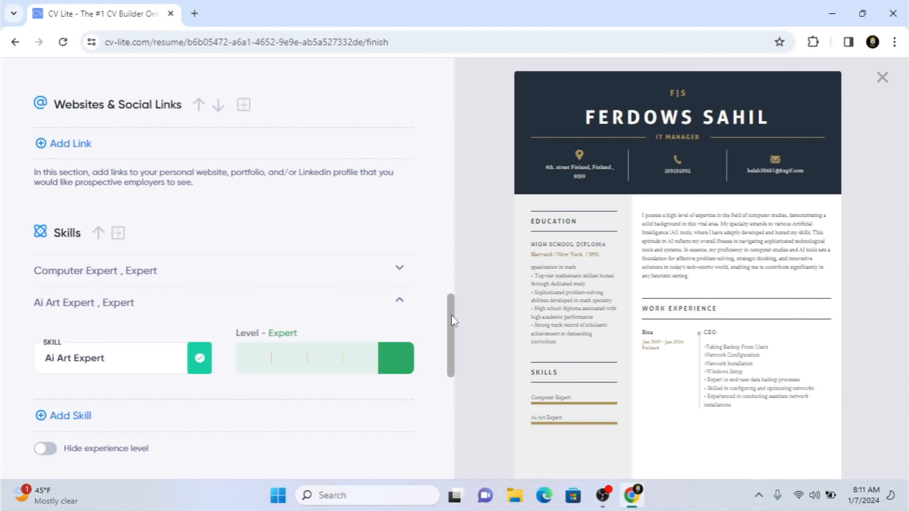
drag(452, 317, 449, 353)
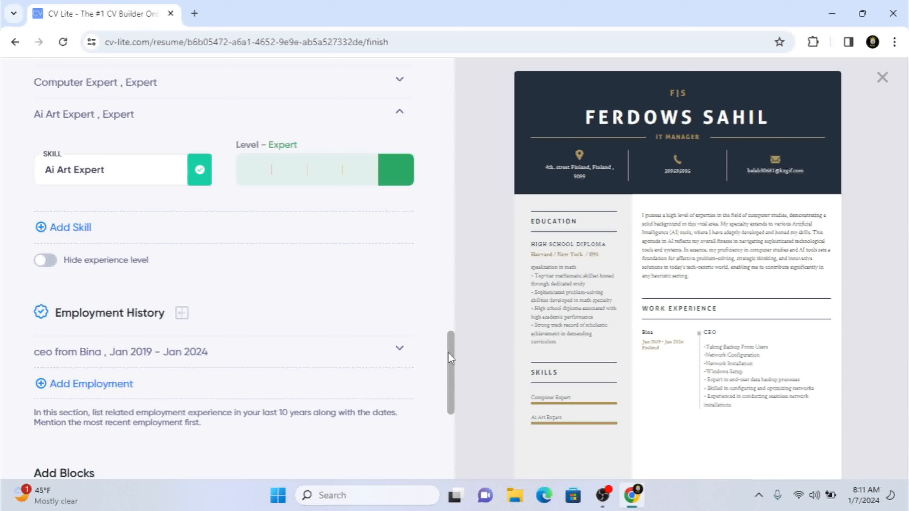
drag(450, 358, 455, 432)
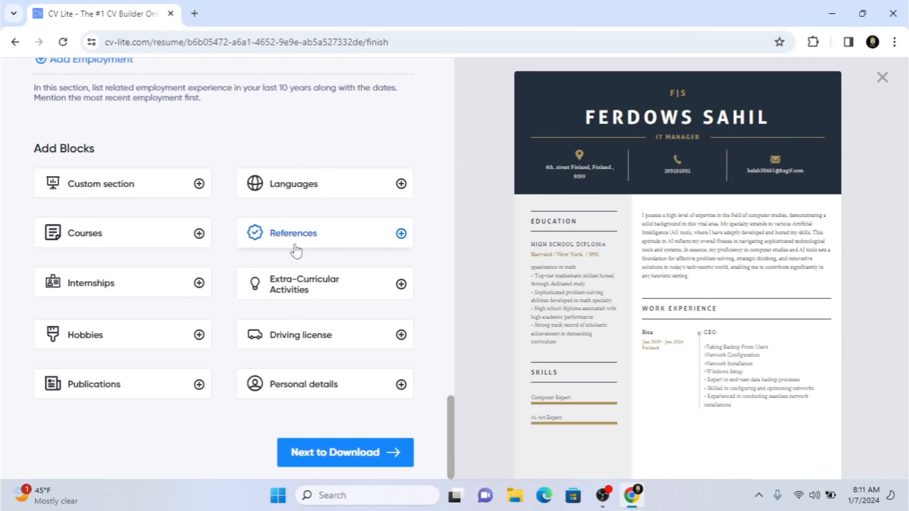
click(310, 245)
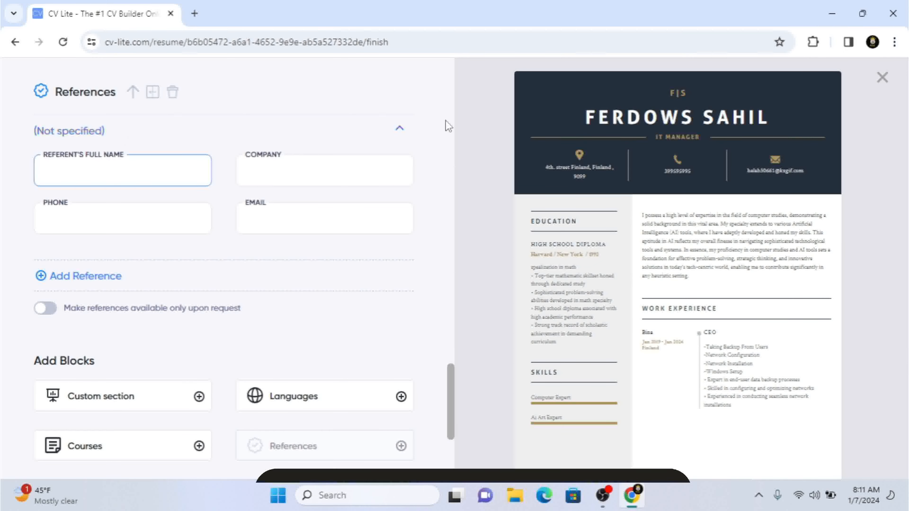
click(401, 129)
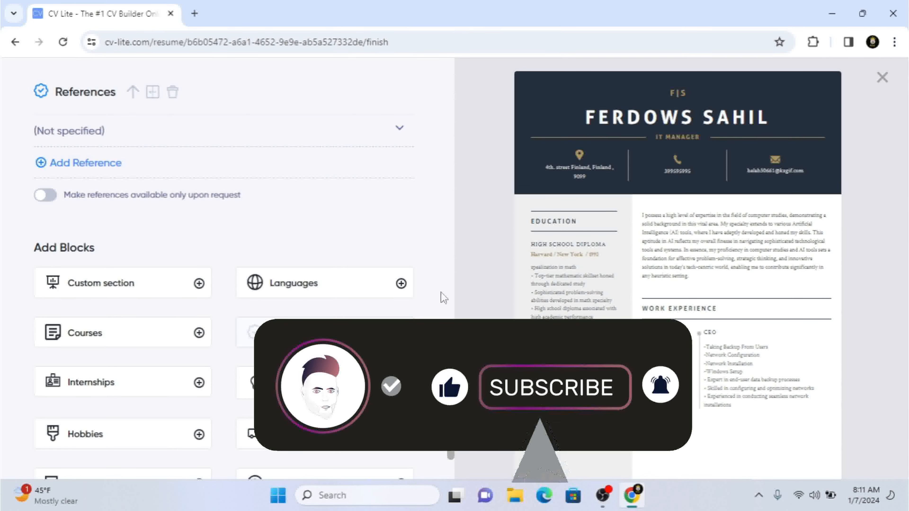
Step: Finish editing and open the full-page preview of the resume for download
scroll(333, 380, down, 3)
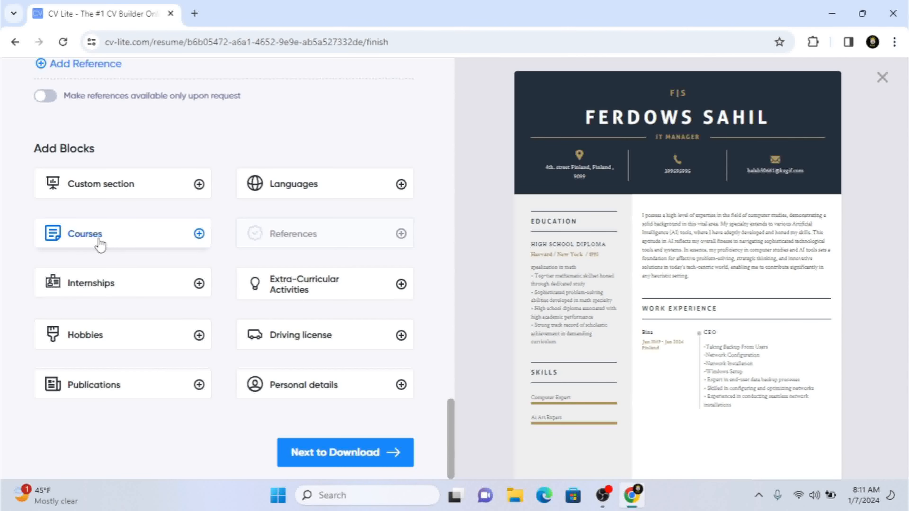
click(327, 460)
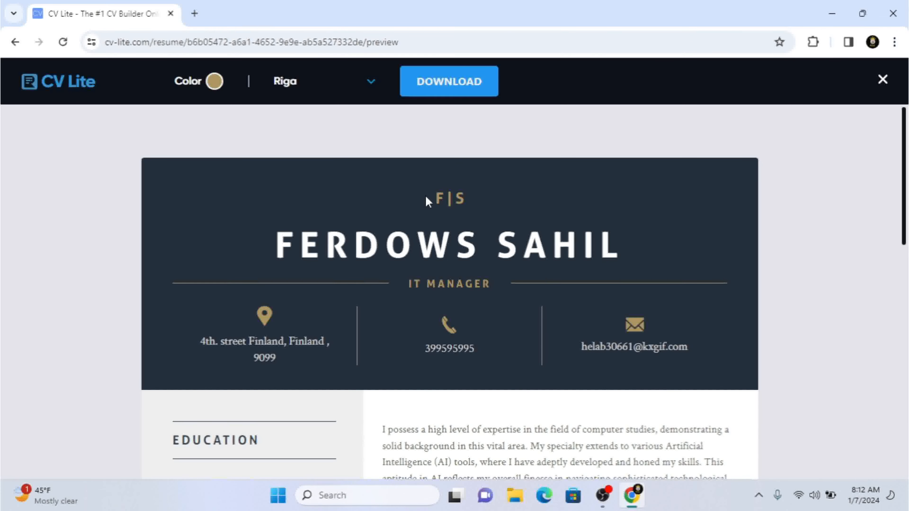
mouse_move(905, 195)
mouse_down()
mouse_move(907, 403)
mouse_move(905, 195)
mouse_up()
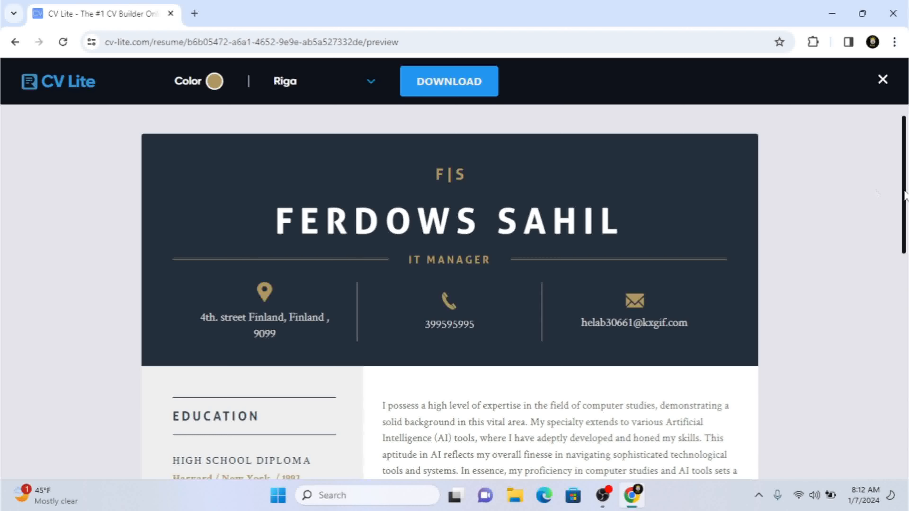
Step: Request the resume download and compare the features and prices of the Starter, Most Selected and Advanced plans
click(460, 83)
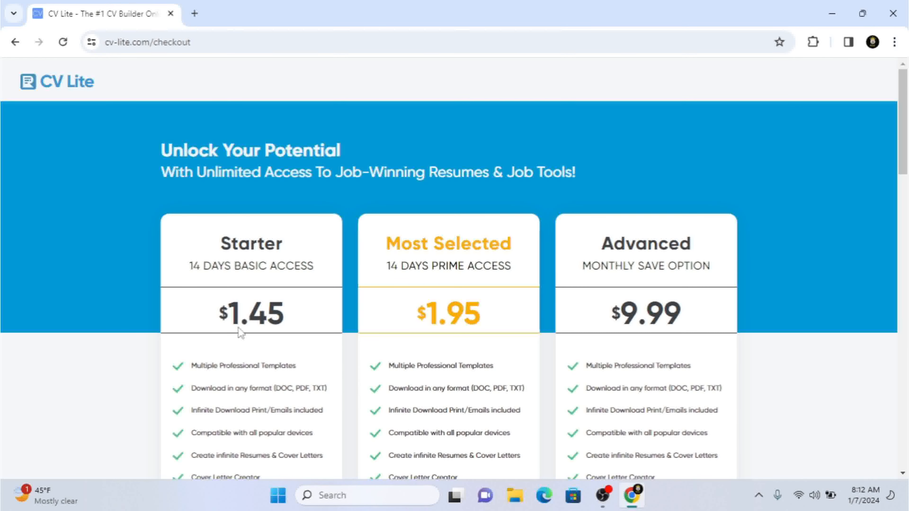
drag(907, 159, 908, 183)
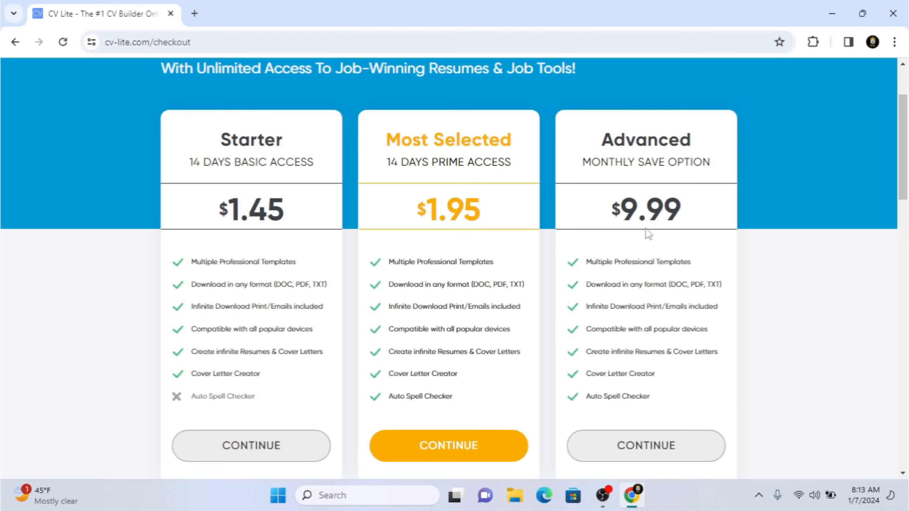
mouse_move(903, 176)
mouse_down()
mouse_move(906, 216)
mouse_move(907, 173)
mouse_up()
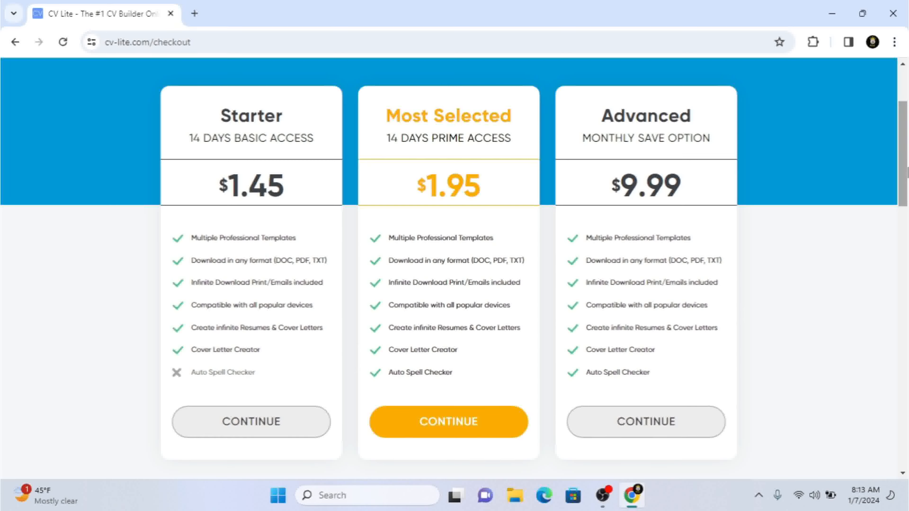